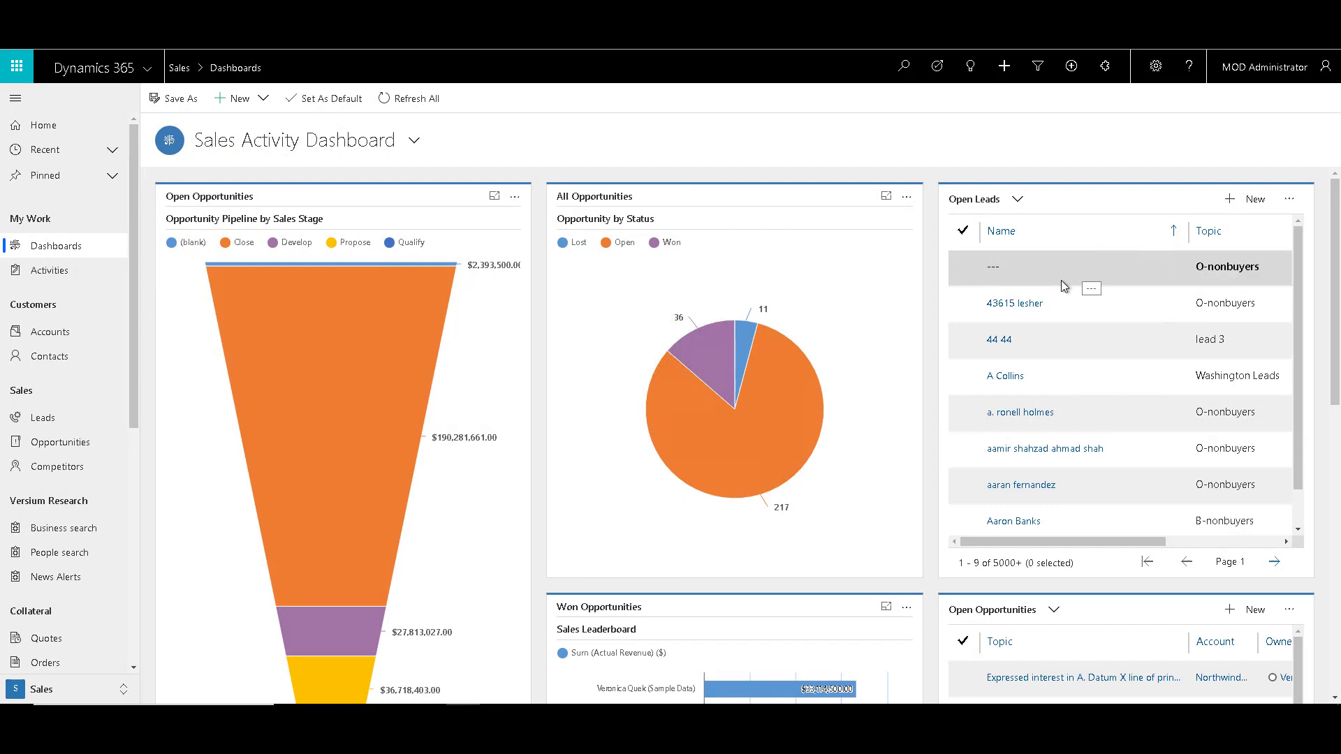
Open the Tech Quantum solution through Advanced Settings and Solutions.
{"action": "left_click", "coordinate": [1155, 67]}
{"action": "left_click", "coordinate": [1182, 133]}
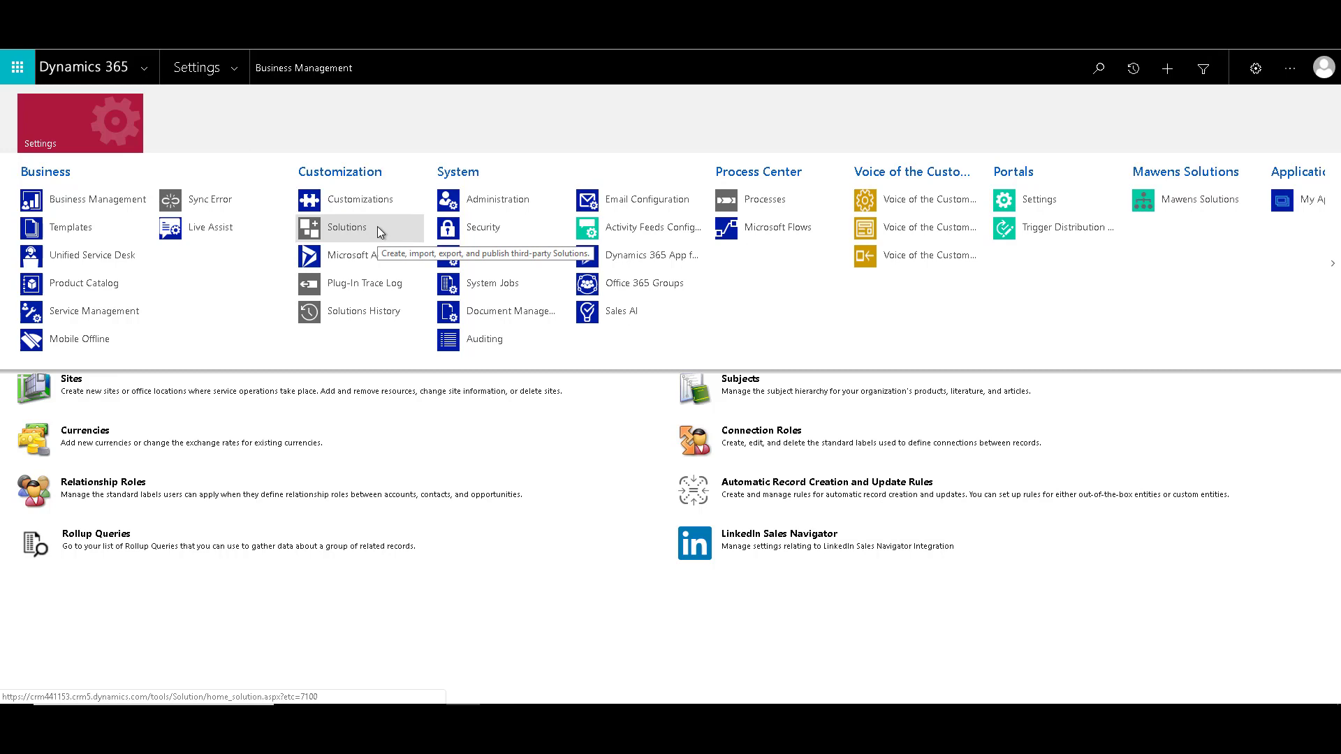
{"action": "left_click", "coordinate": [347, 227]}
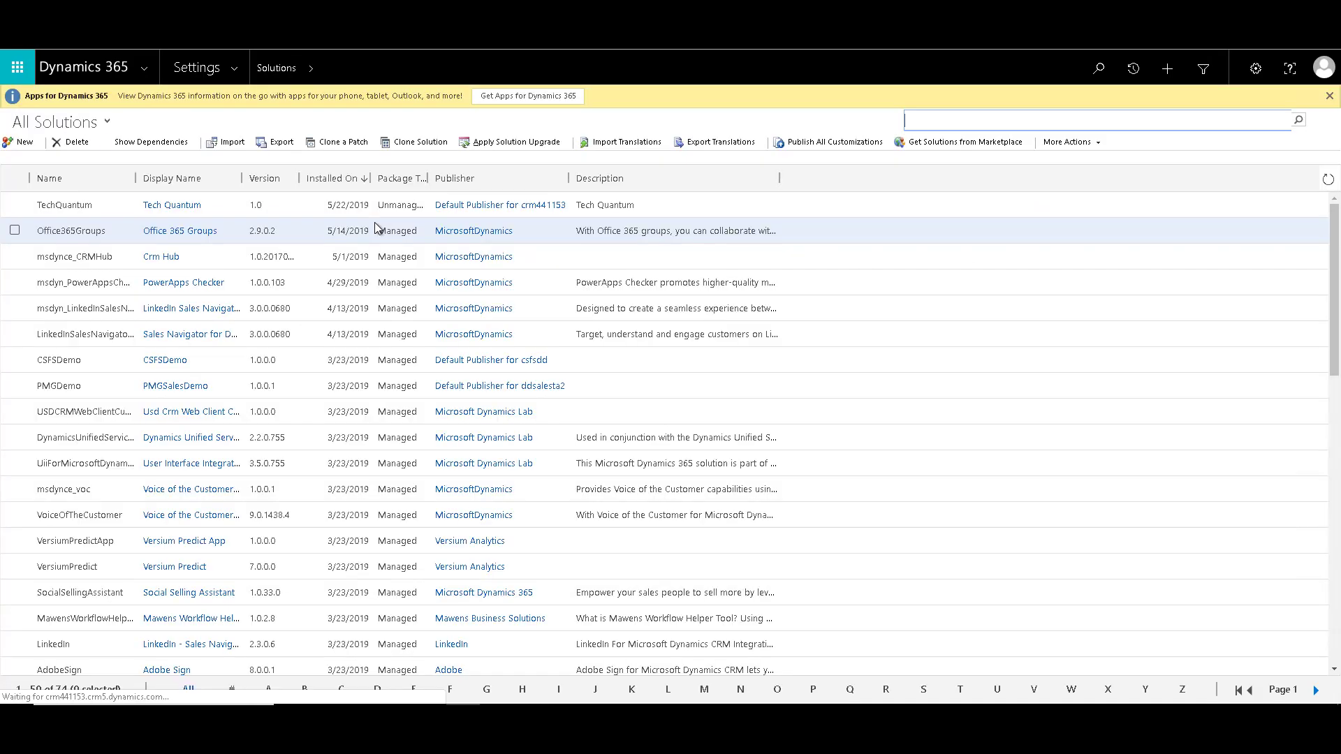
{"action": "left_click", "coordinate": [185, 206]}
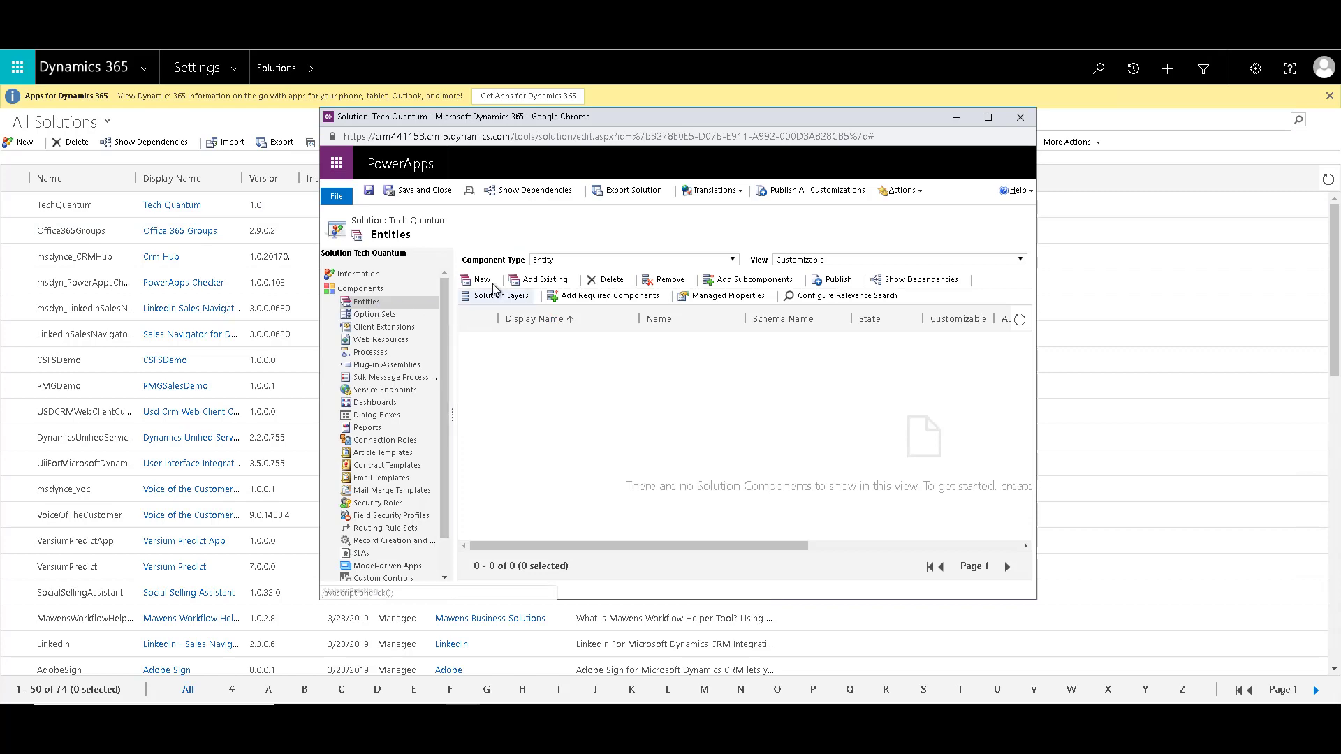
Start a new entity with display name Application and plural name Applications.
{"action": "left_click", "coordinate": [482, 280]}
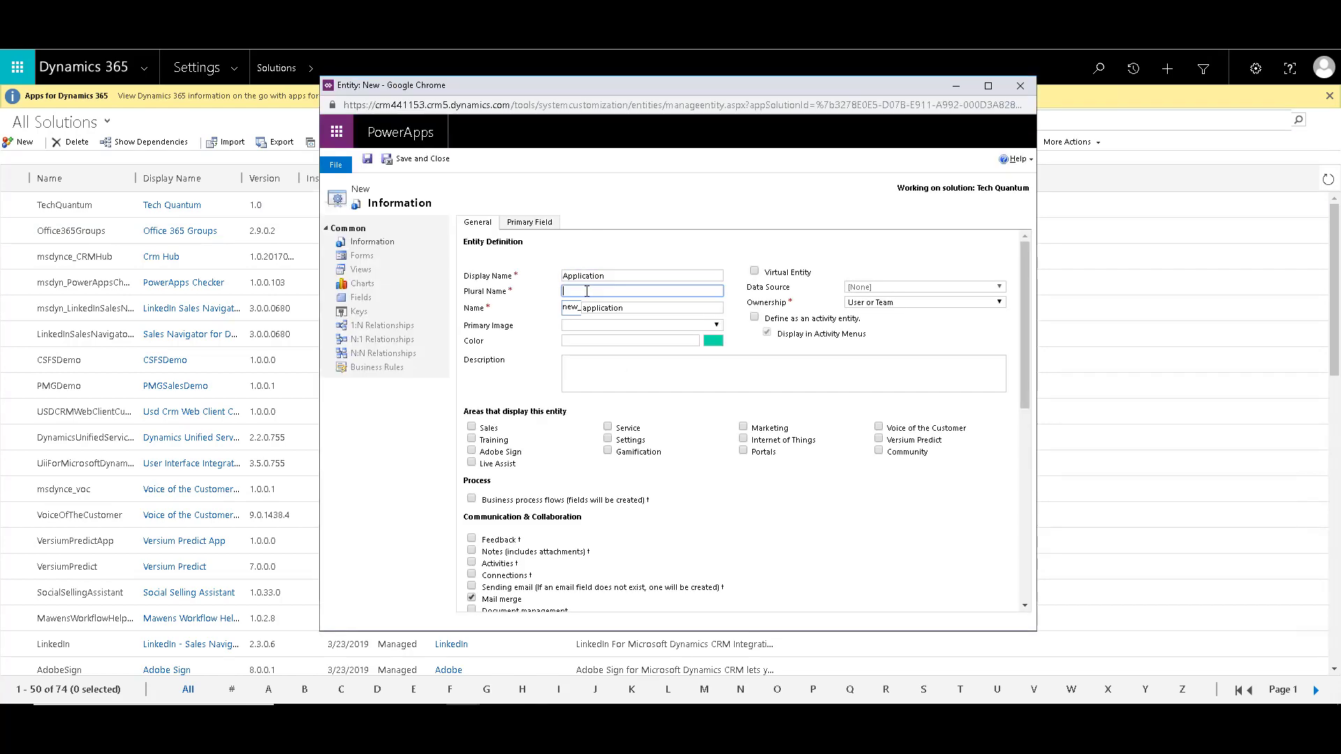
{"action": "key", "text": "shift+Tab"}
{"action": "key", "text": "ctrl+c"}
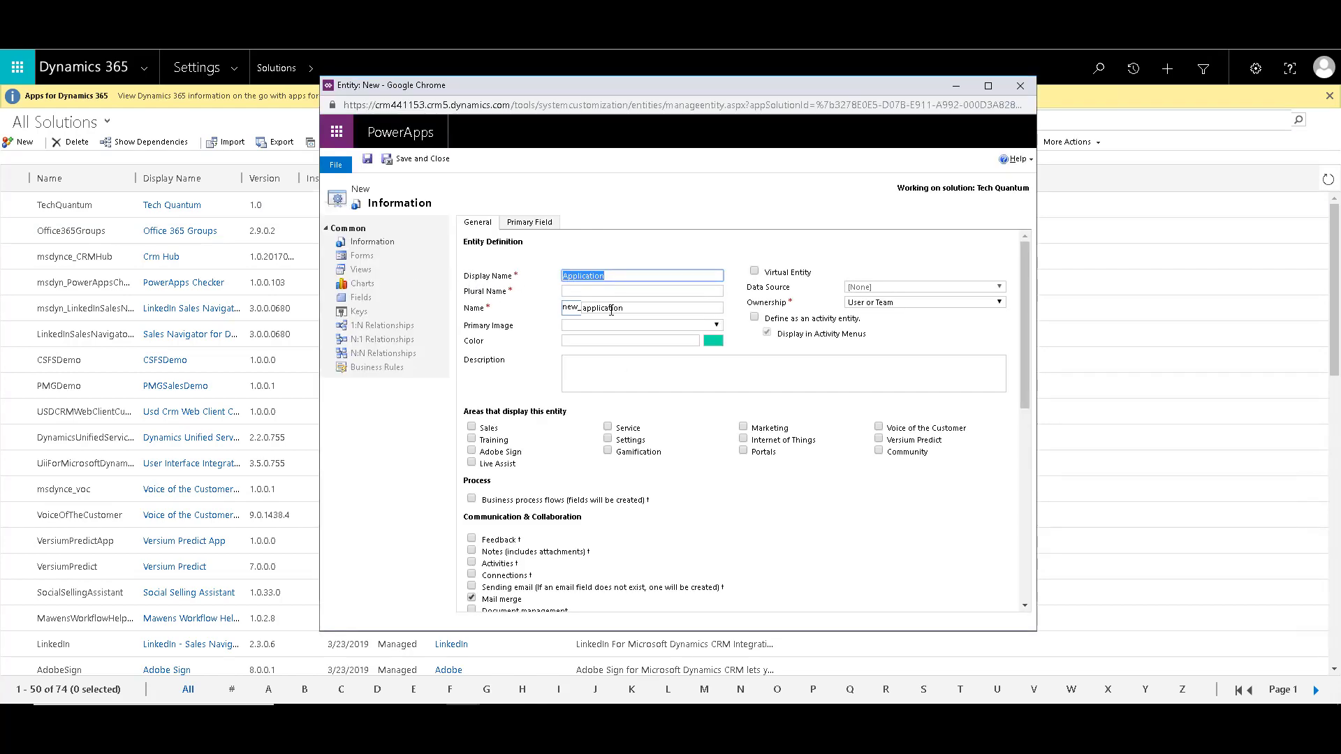
{"action": "left_click", "coordinate": [603, 293]}
{"action": "key", "text": "ctrl+v"}
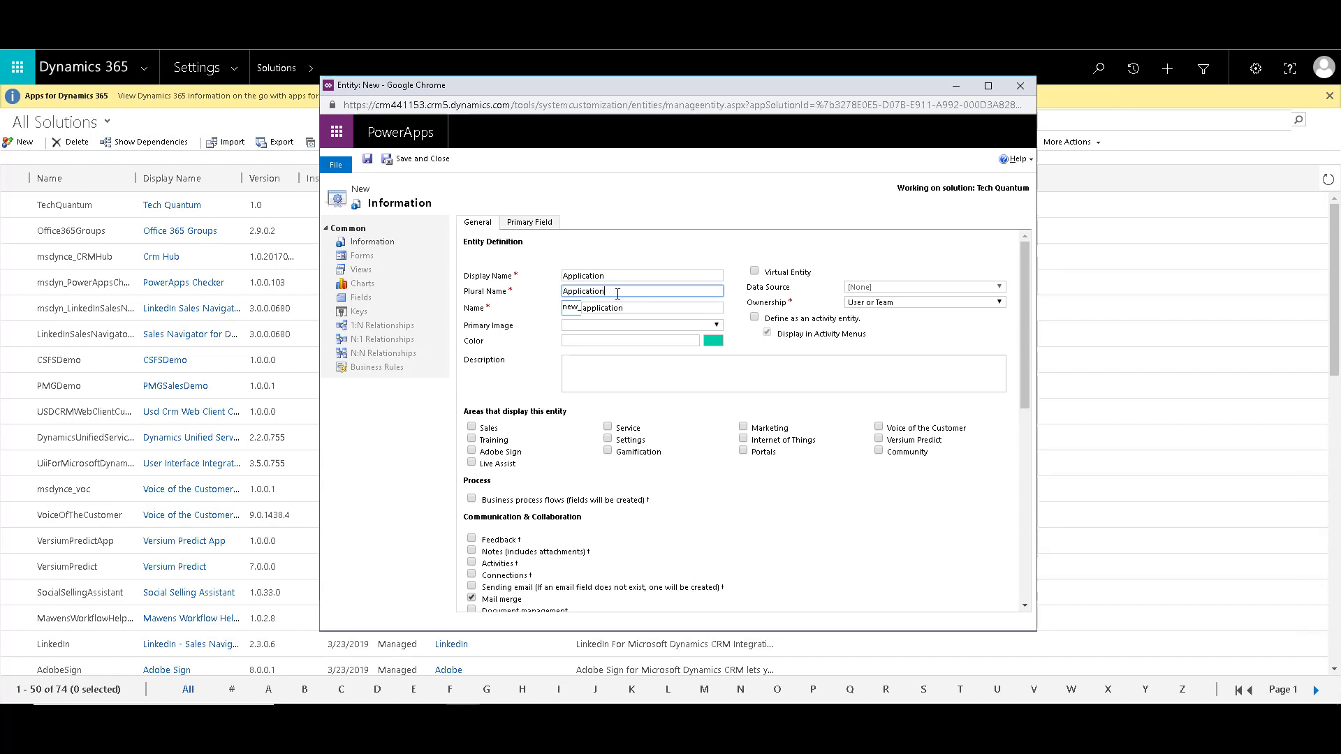
{"action": "type", "text": "s"}
{"action": "left_click", "coordinate": [692, 310]}
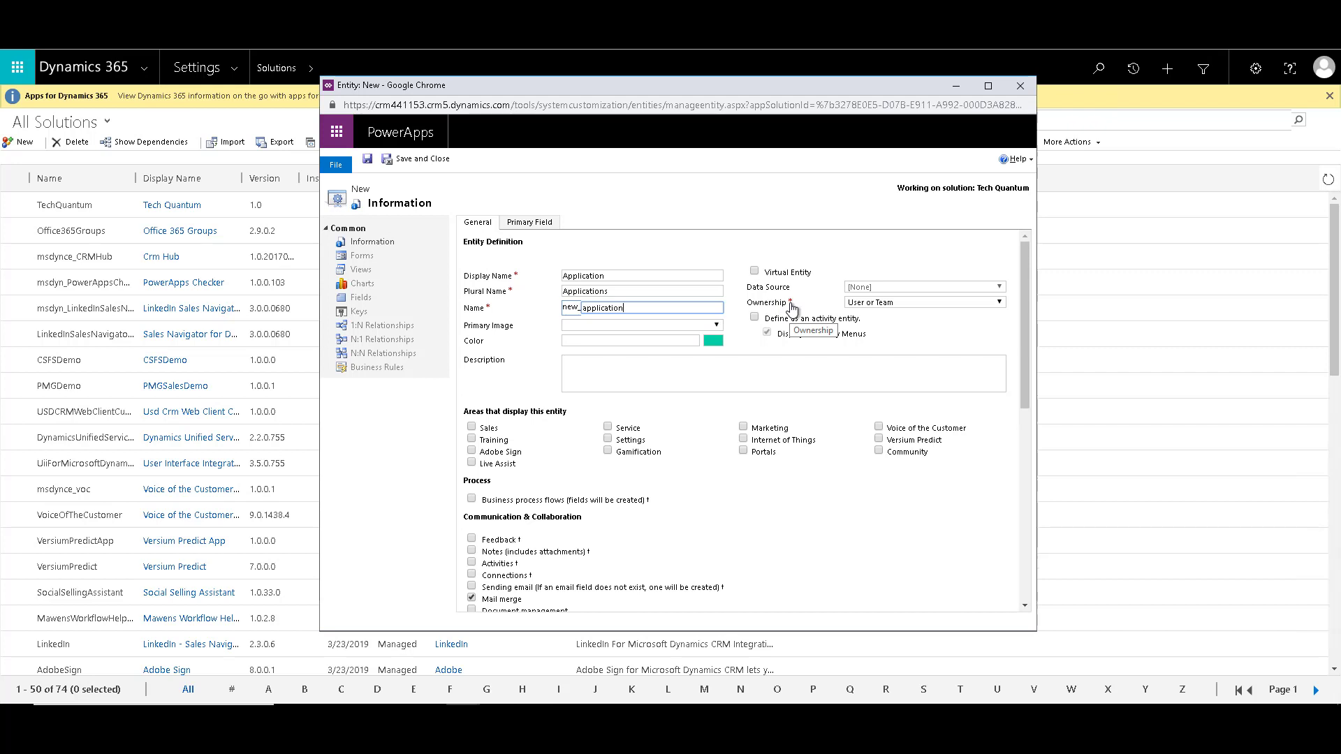
Keep ownership as User or Team, show it in Sales, and save the Application entity.
{"action": "left_click", "coordinate": [866, 304]}
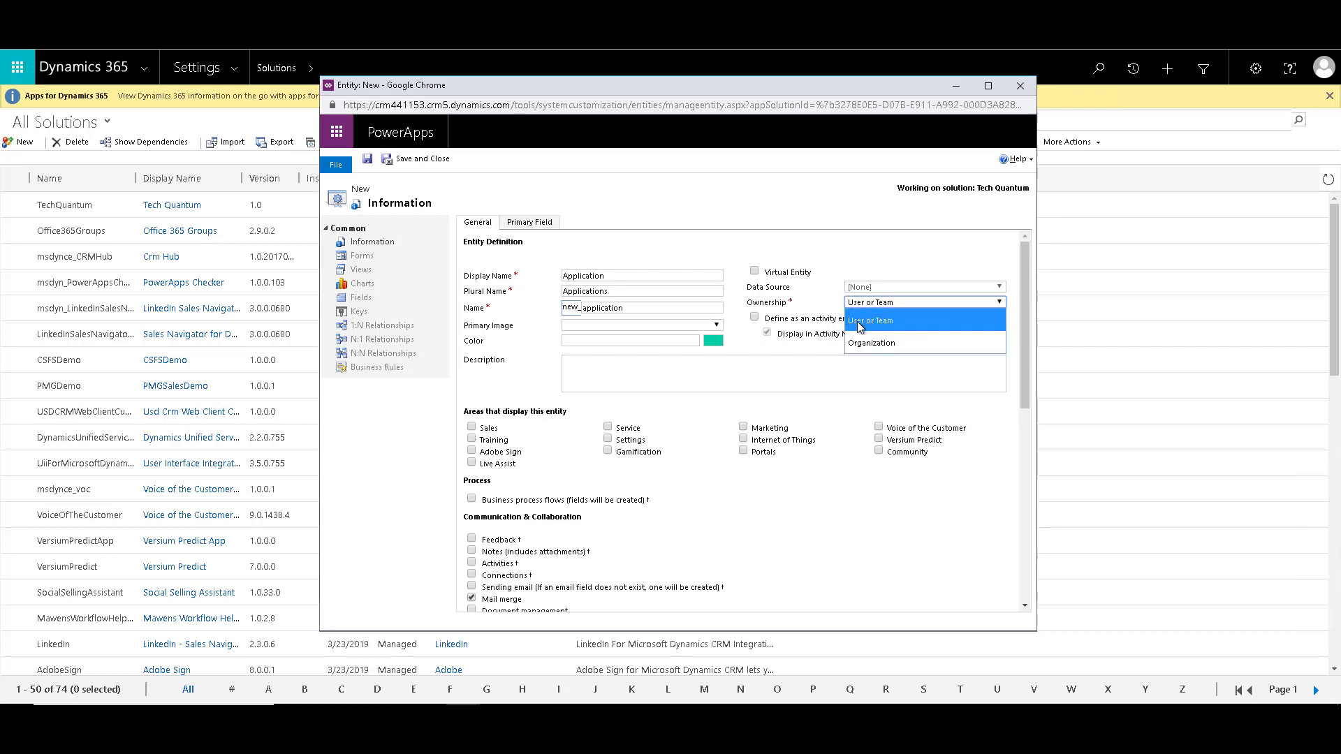
{"action": "left_click", "coordinate": [860, 322]}
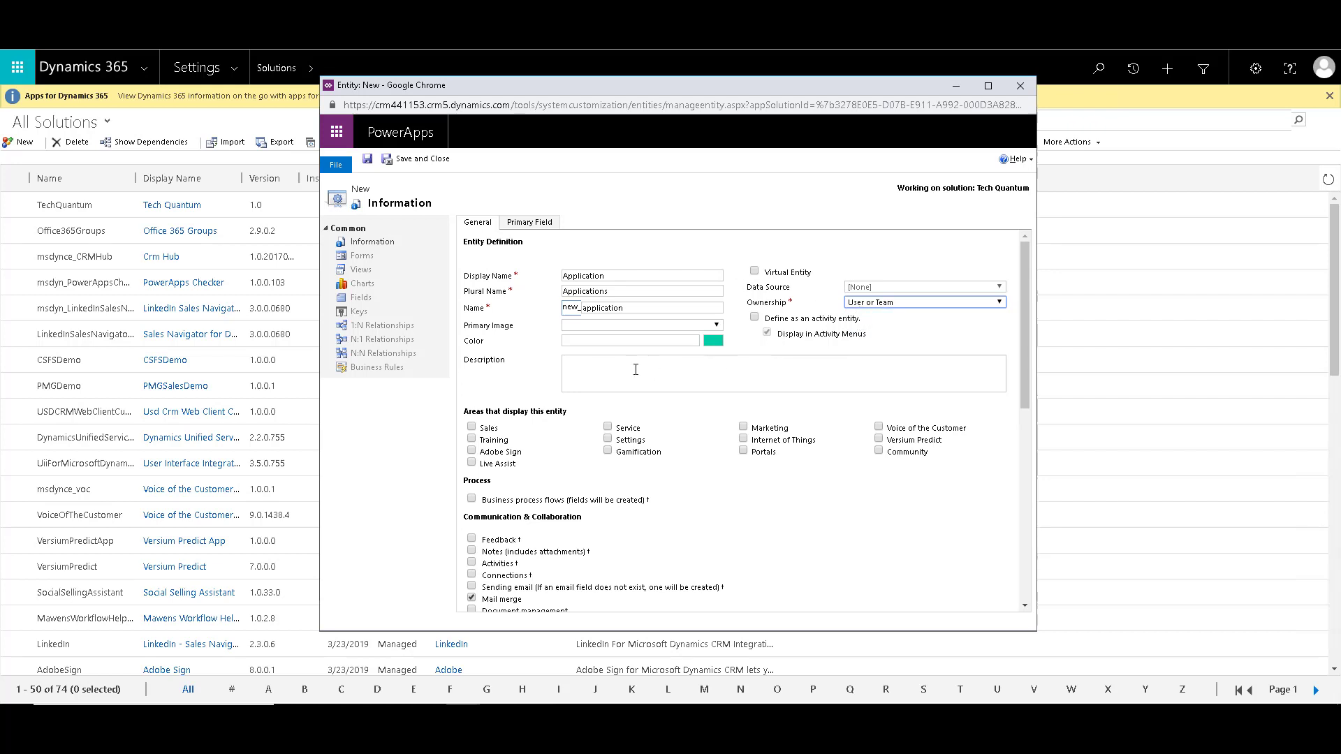
{"action": "left_click", "coordinate": [471, 425]}
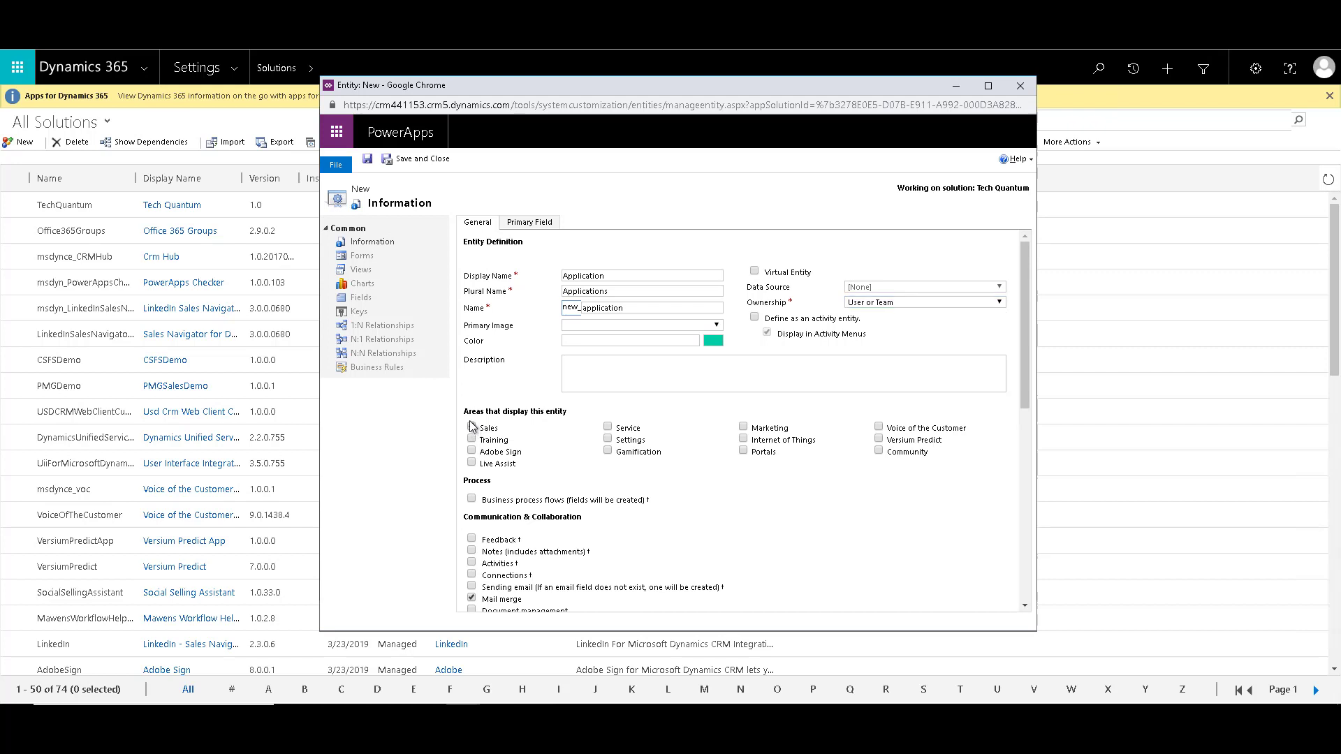
{"action": "left_click", "coordinate": [471, 427]}
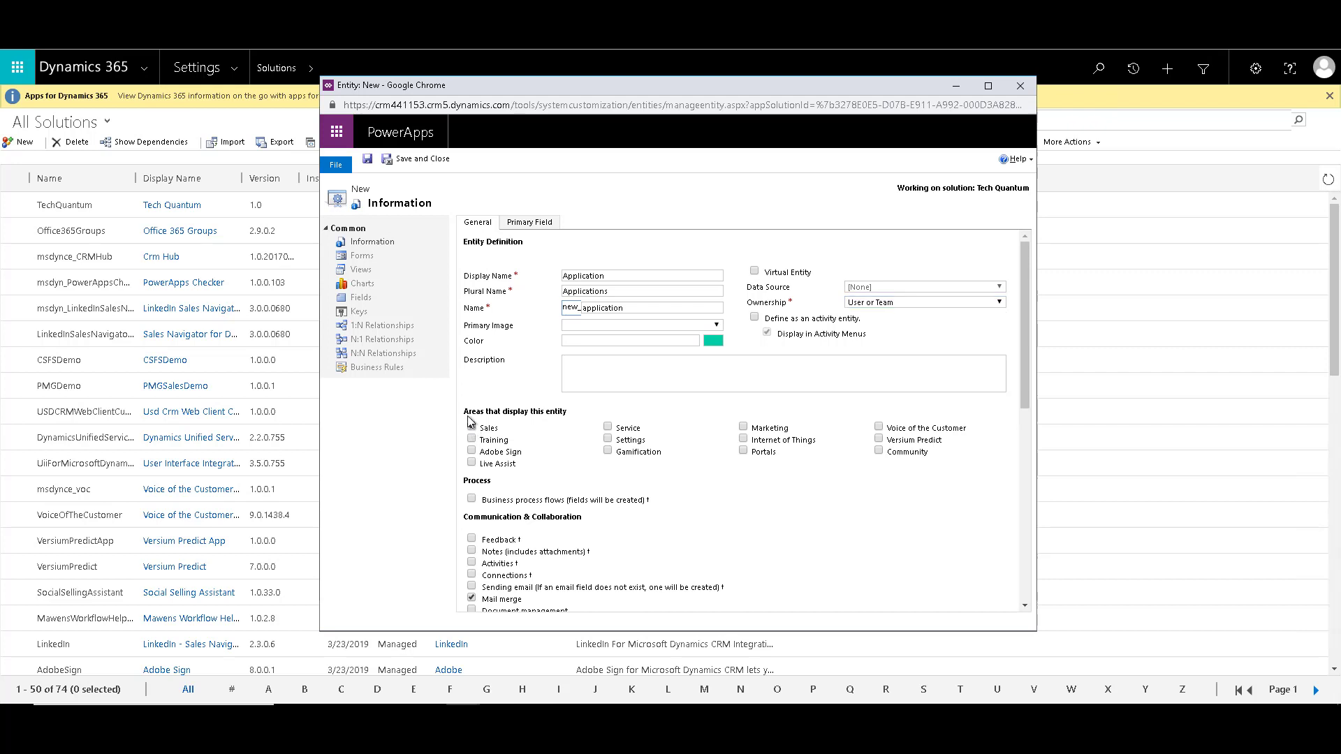
{"action": "left_click", "coordinate": [415, 163]}
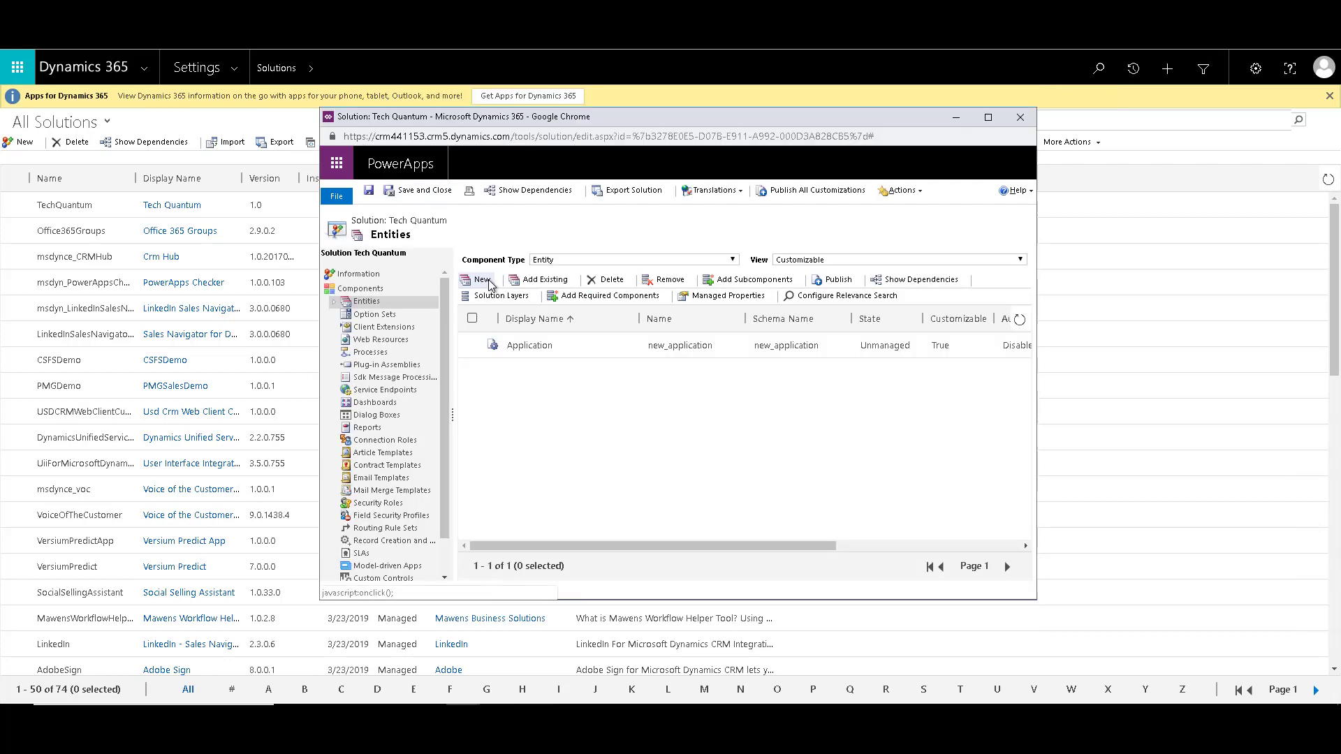
Start another new entity named Currency, with Currency as its plural name too.
{"action": "left_click", "coordinate": [482, 280]}
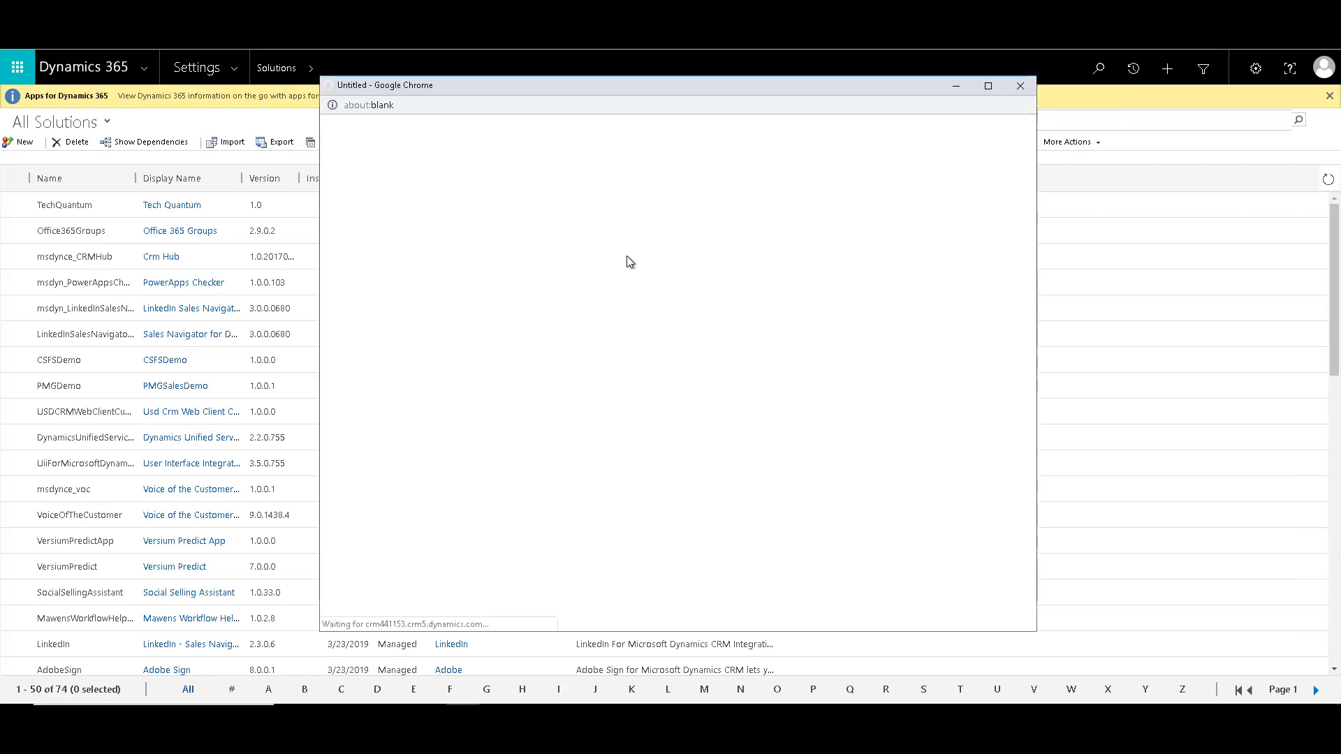
{"action": "left_click", "coordinate": [612, 270]}
{"action": "type", "text": "Currec"}
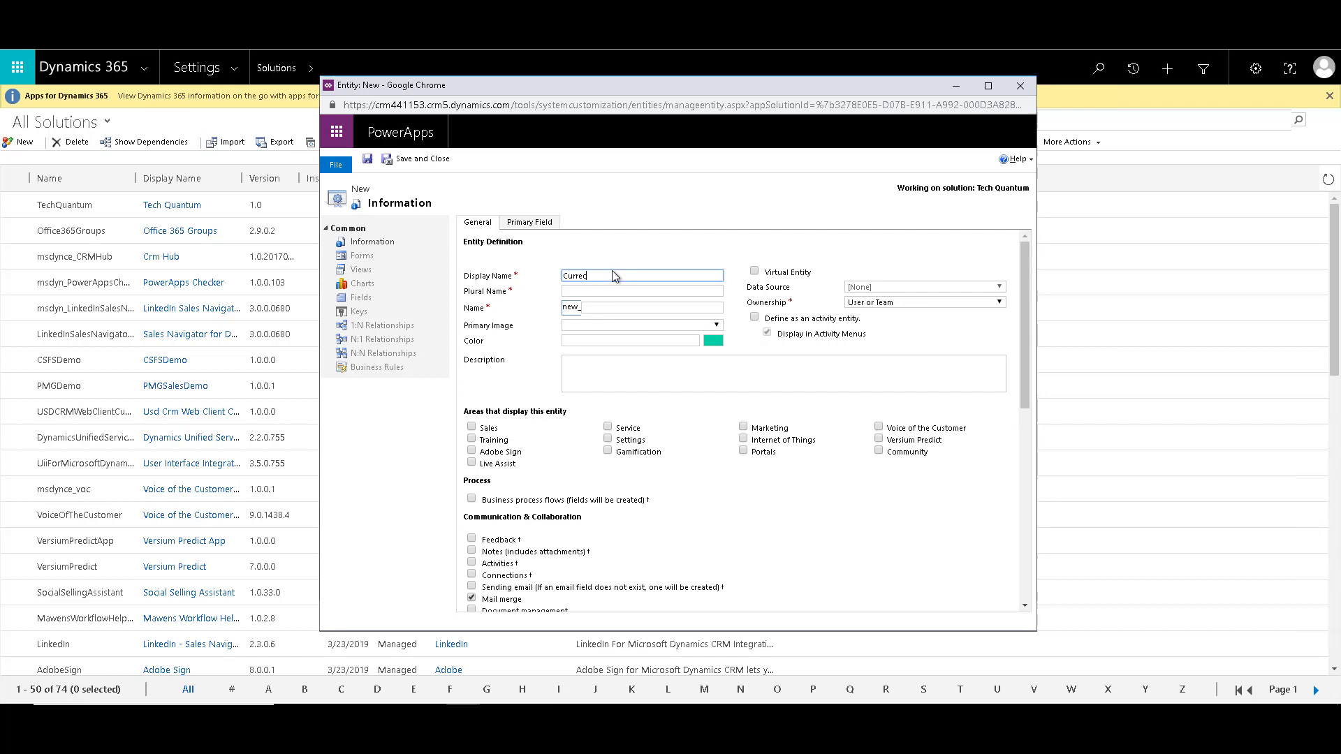
{"action": "left_click", "coordinate": [615, 291]}
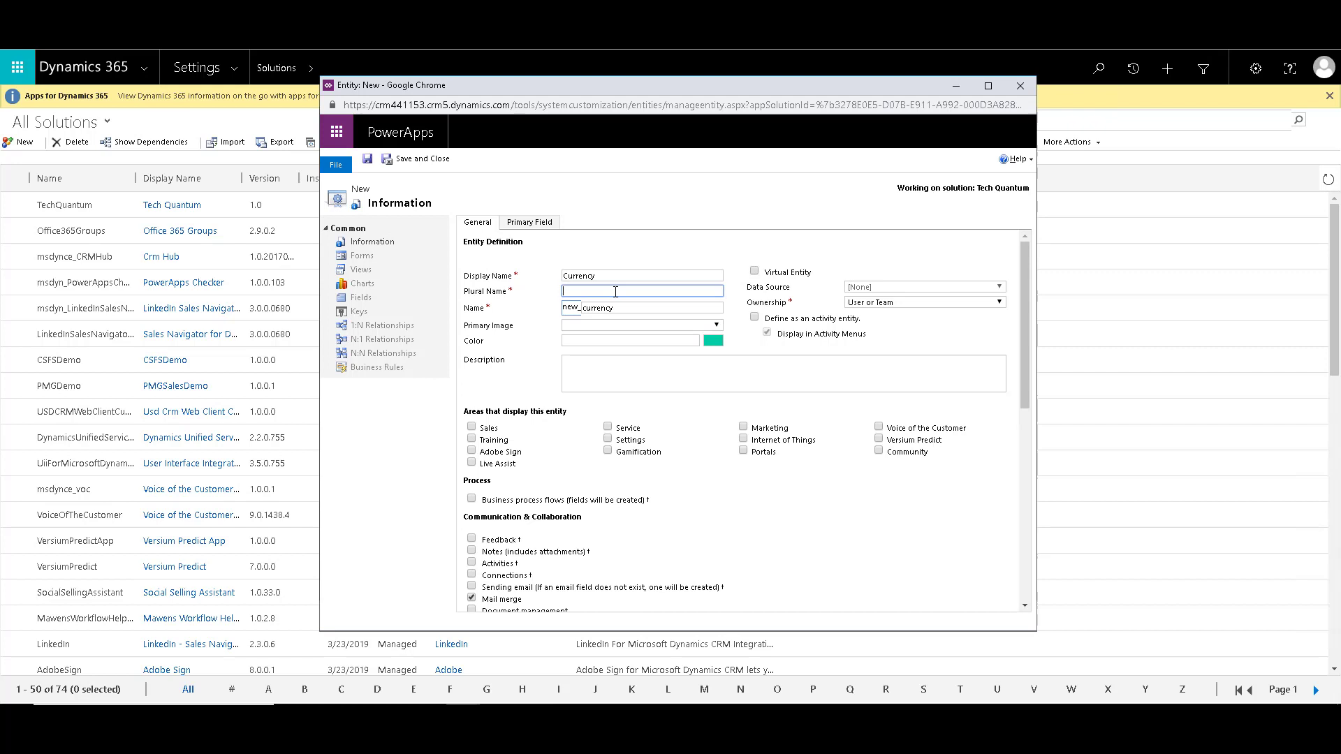
{"action": "type", "text": "Currency"}
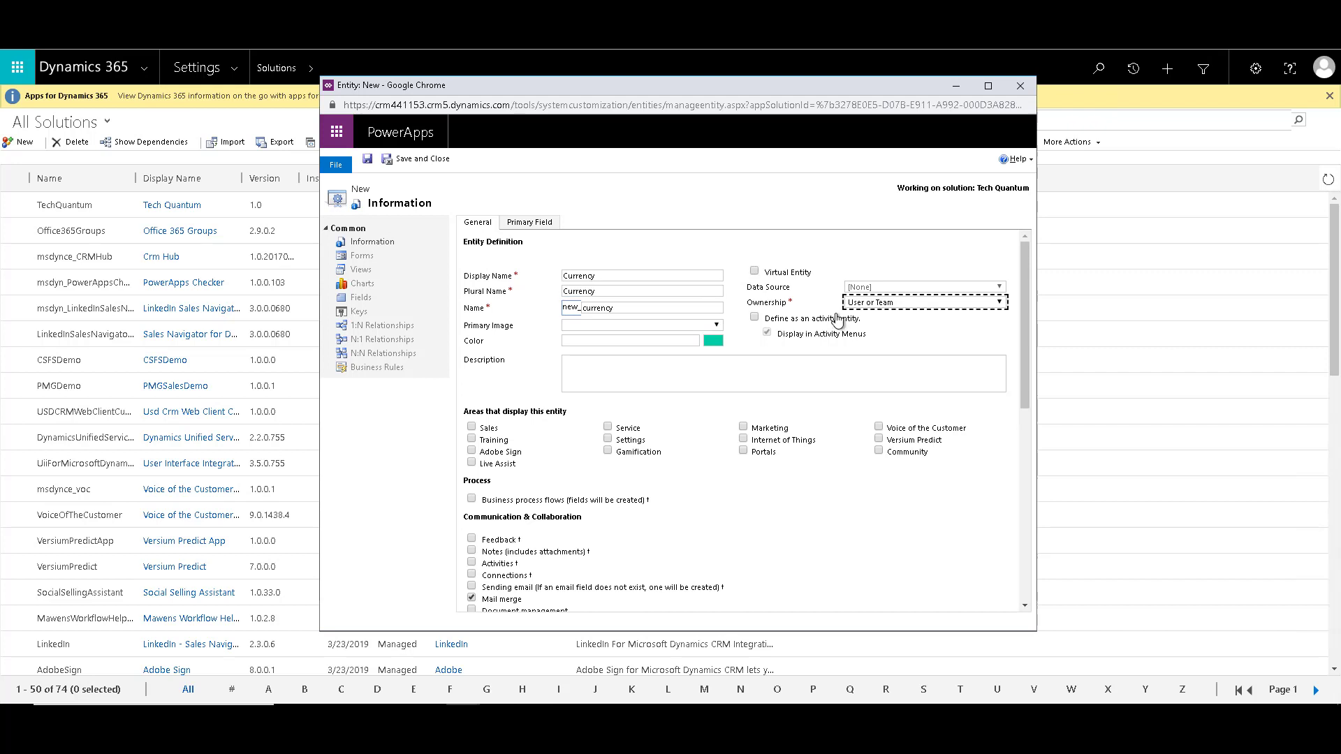
Make Currency organization-owned, show it in Sales, and save it.
{"action": "left_click", "coordinate": [878, 307]}
{"action": "left_click", "coordinate": [881, 344]}
{"action": "left_click", "coordinate": [471, 427]}
{"action": "left_click", "coordinate": [422, 159]}
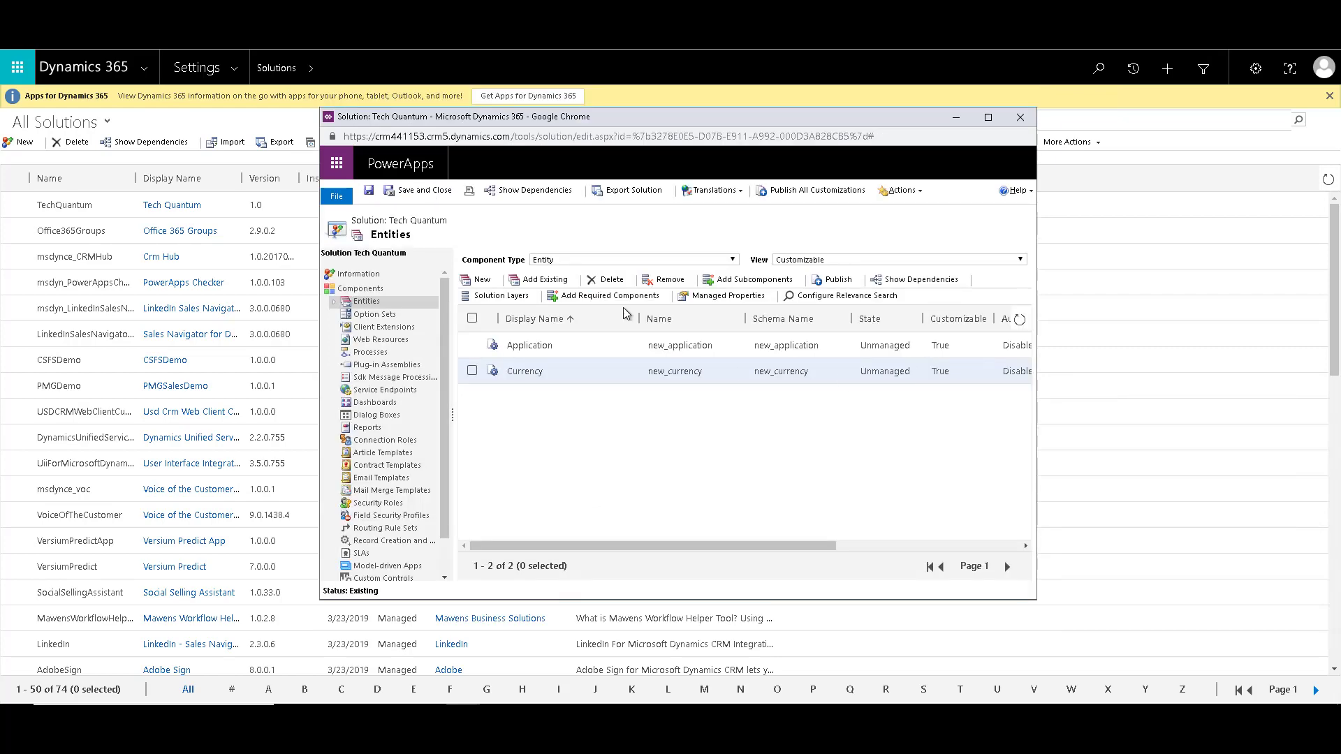
Select both Application and Currency entities and publish them.
{"action": "left_click", "coordinate": [471, 320]}
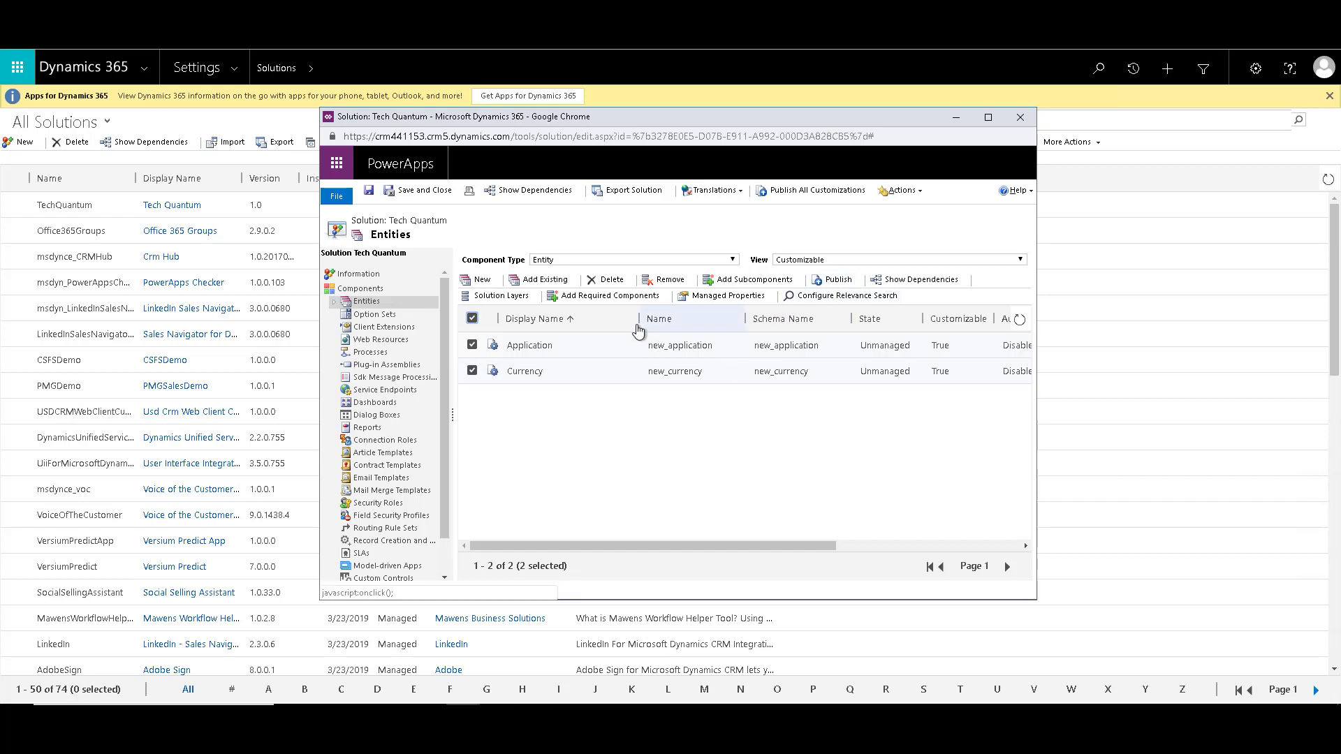
{"action": "left_click", "coordinate": [837, 279]}
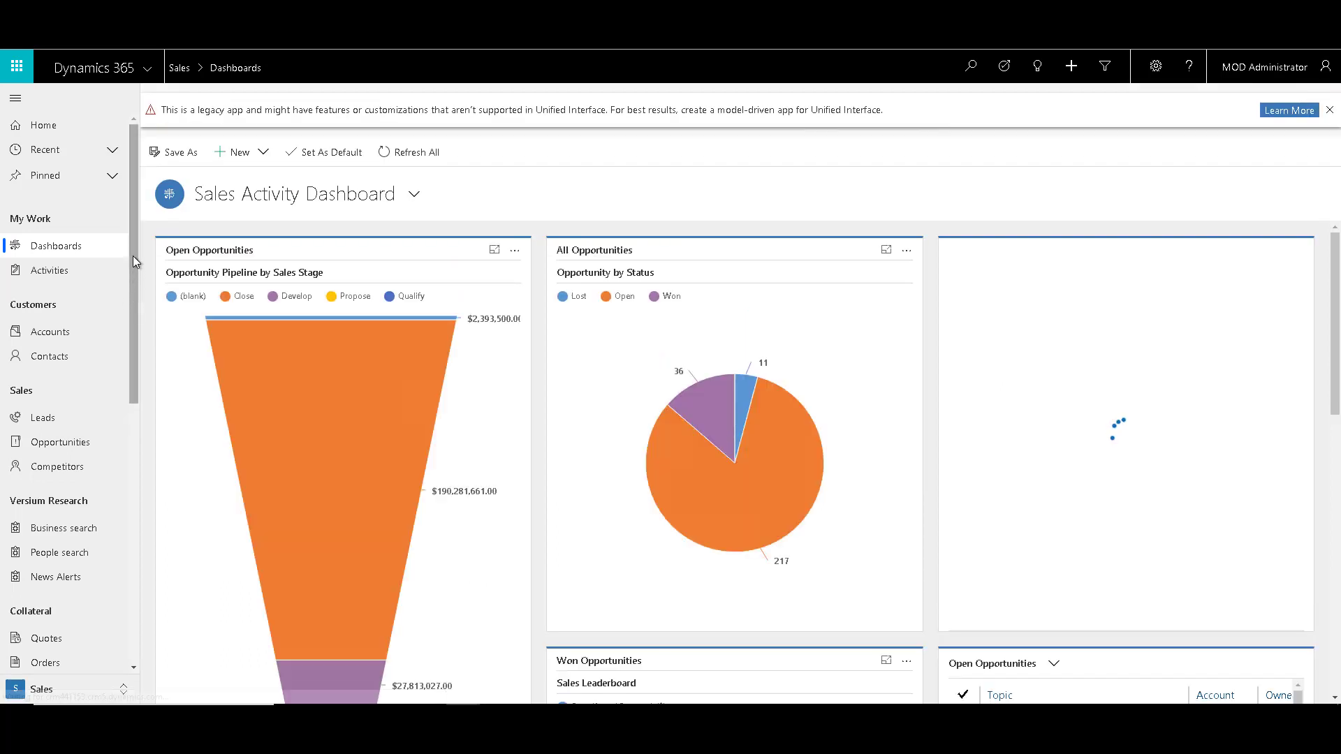
Create a new Application record named 'Application 1'.
{"action": "scroll", "coordinate": [134, 354], "scroll_direction": "down", "scroll_amount": 5}
{"action": "scroll", "coordinate": [111, 621], "scroll_direction": "down", "scroll_amount": 3}
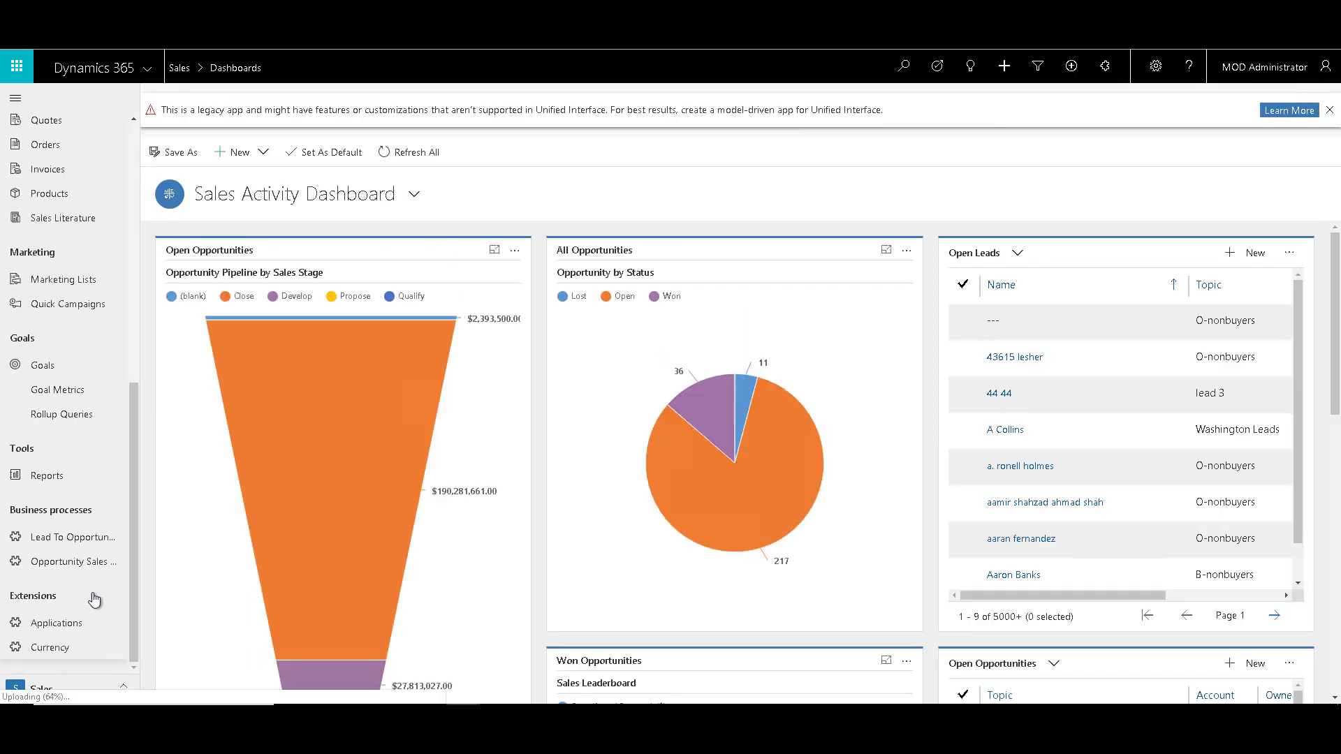
{"action": "left_click", "coordinate": [90, 631]}
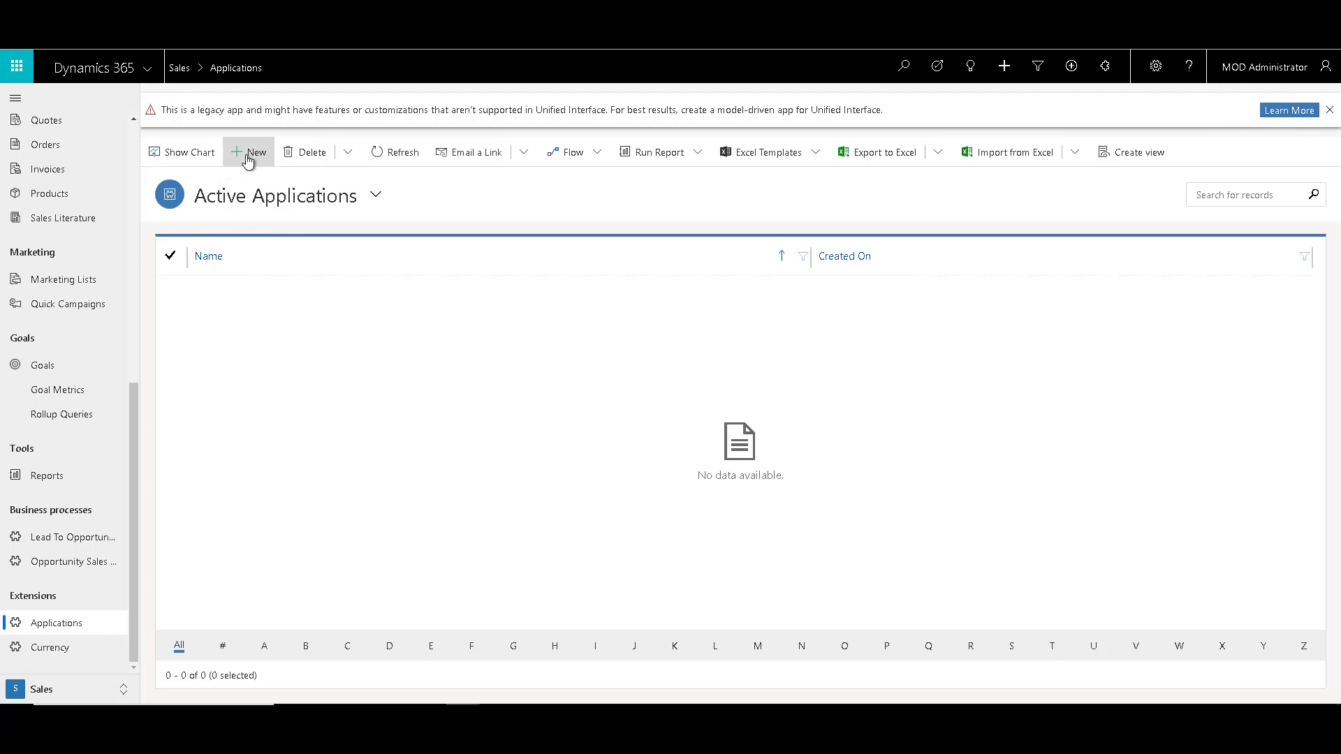
{"action": "left_click", "coordinate": [257, 159]}
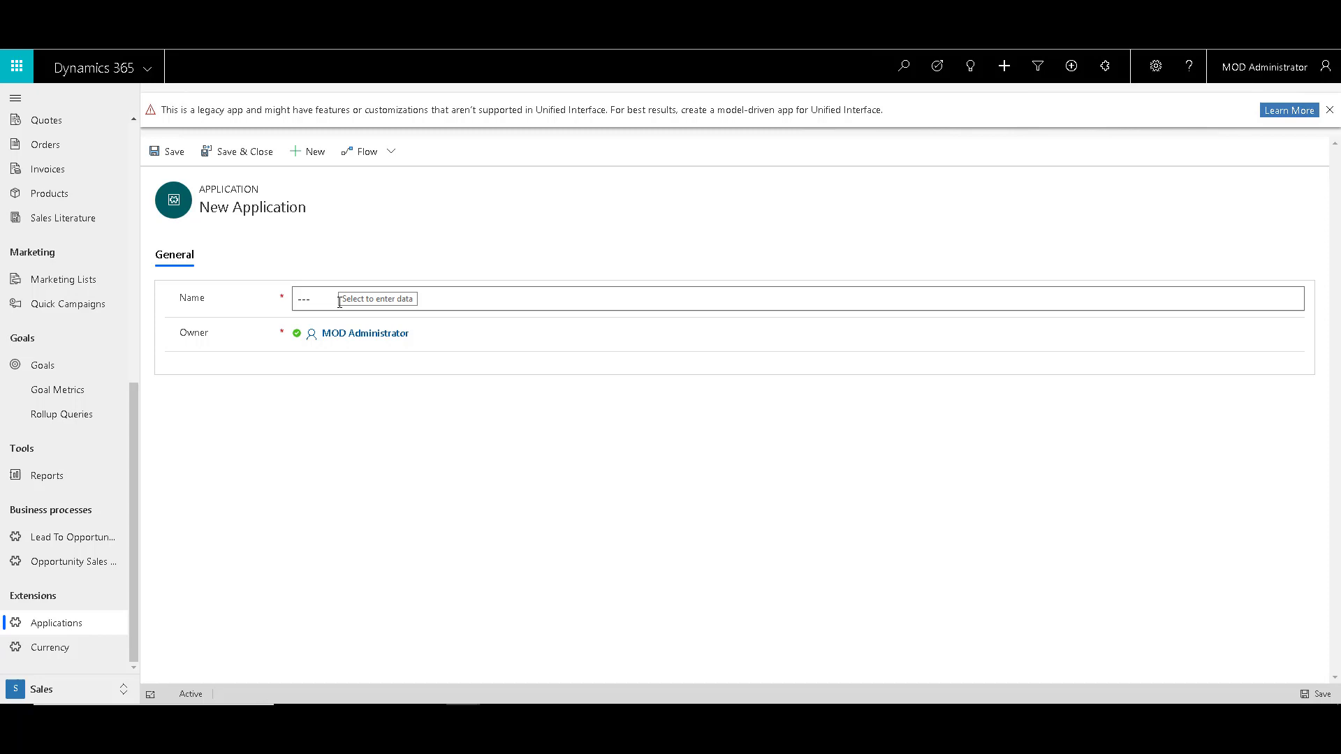
{"action": "left_click", "coordinate": [338, 298]}
{"action": "mouse_move", "coordinate": [322, 349]}
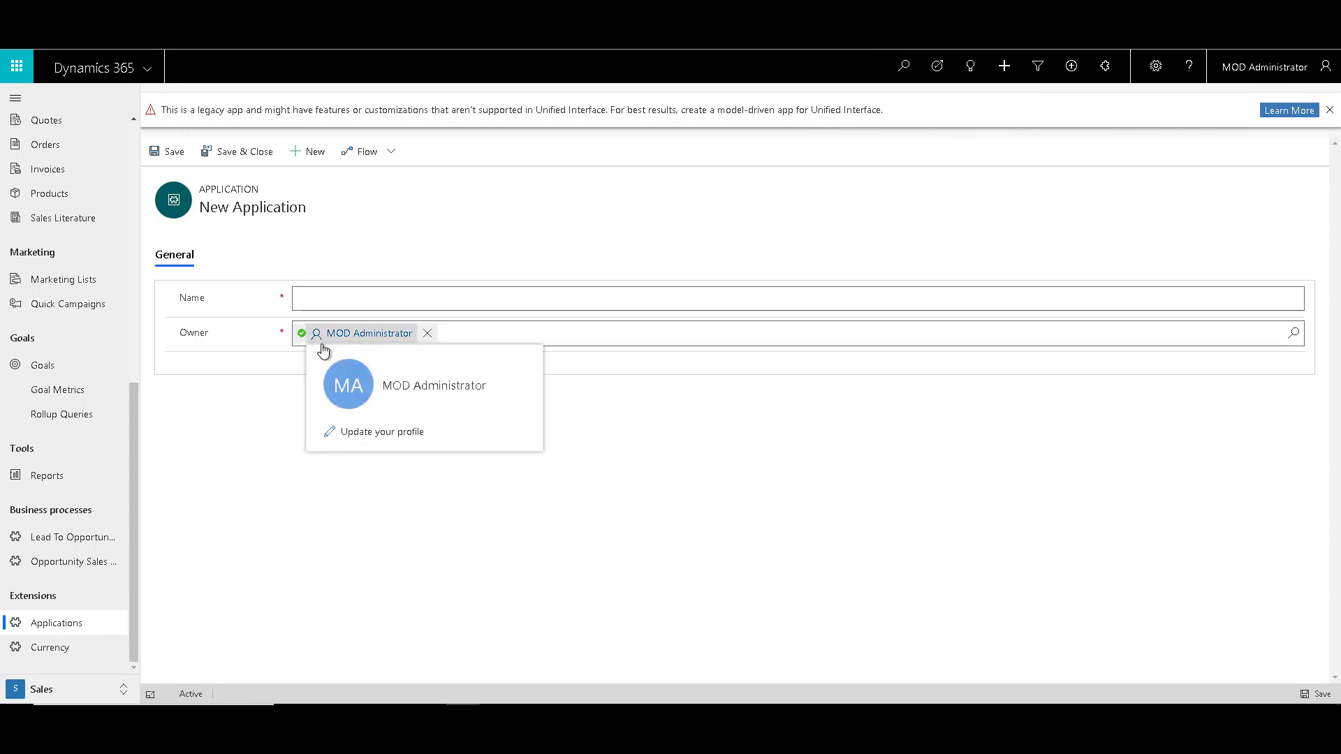
{"action": "left_click", "coordinate": [680, 355]}
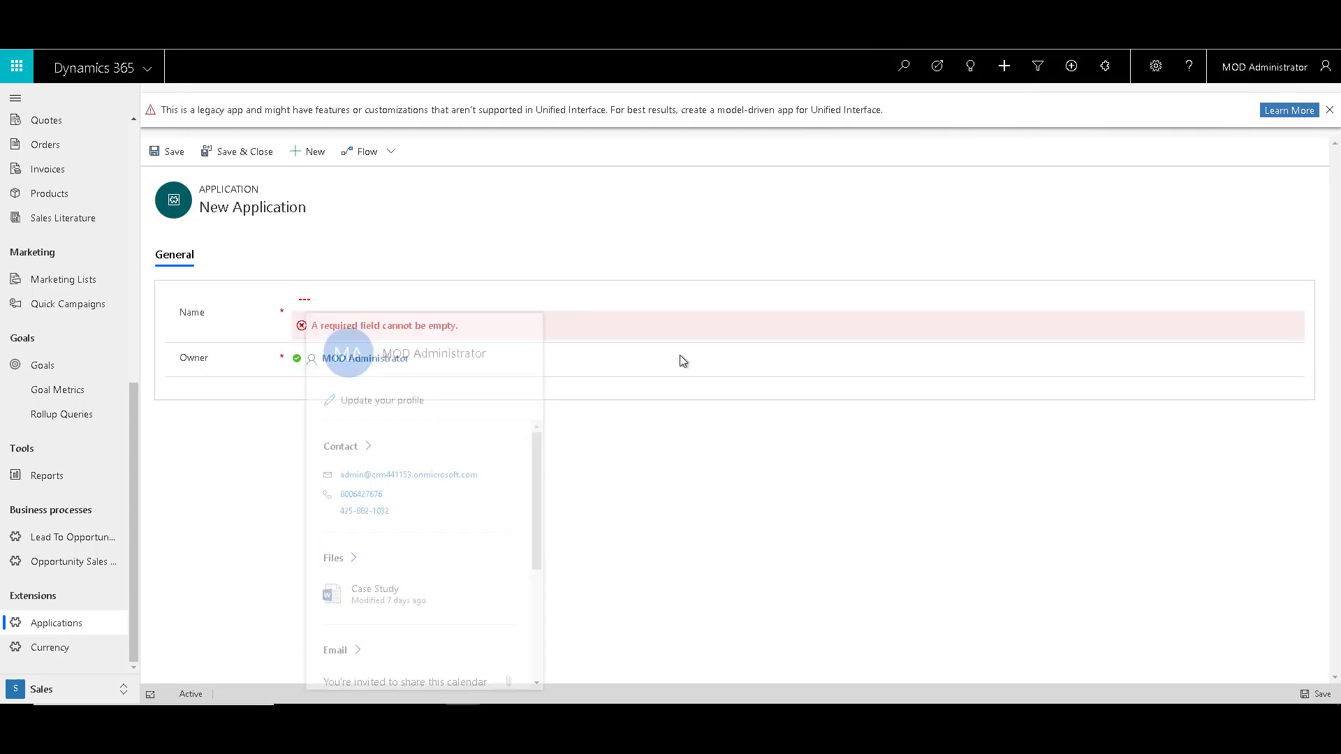
{"action": "left_click", "coordinate": [366, 301]}
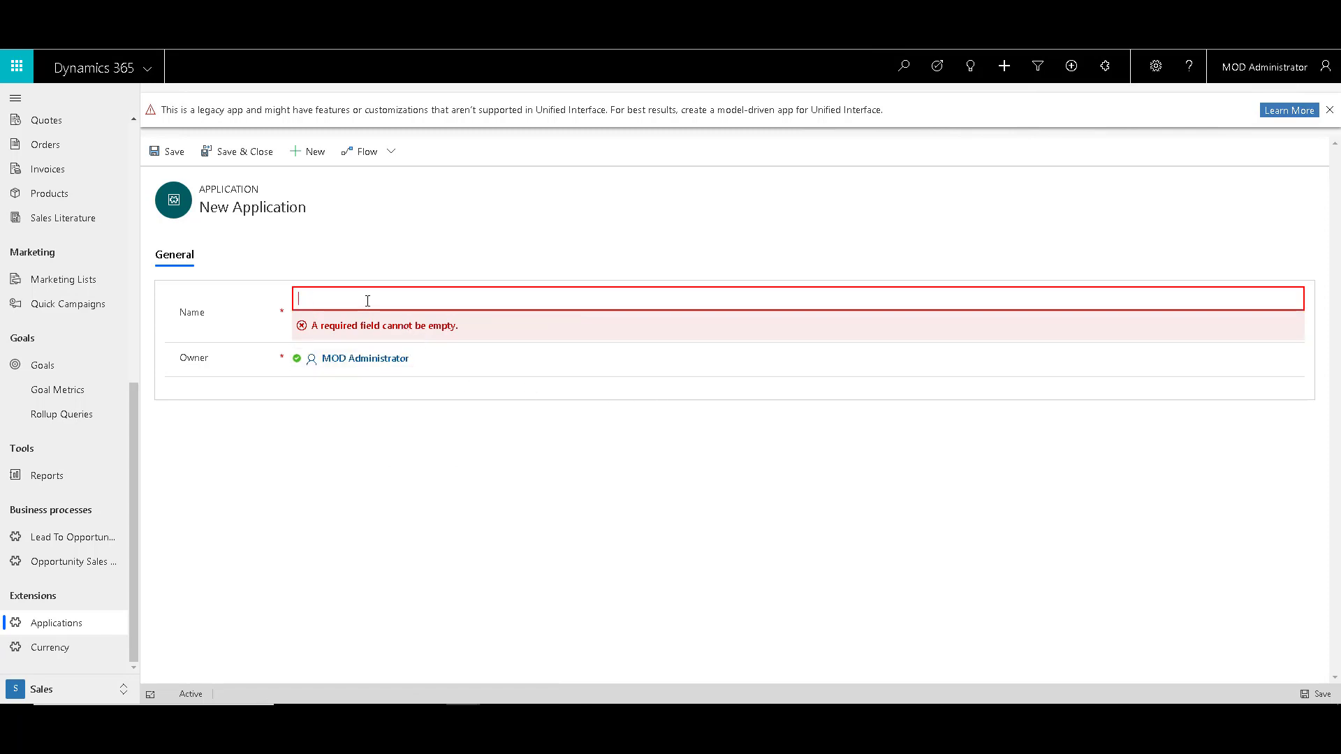
{"action": "type", "text": "Application 1"}
{"action": "left_click", "coordinate": [225, 361]}
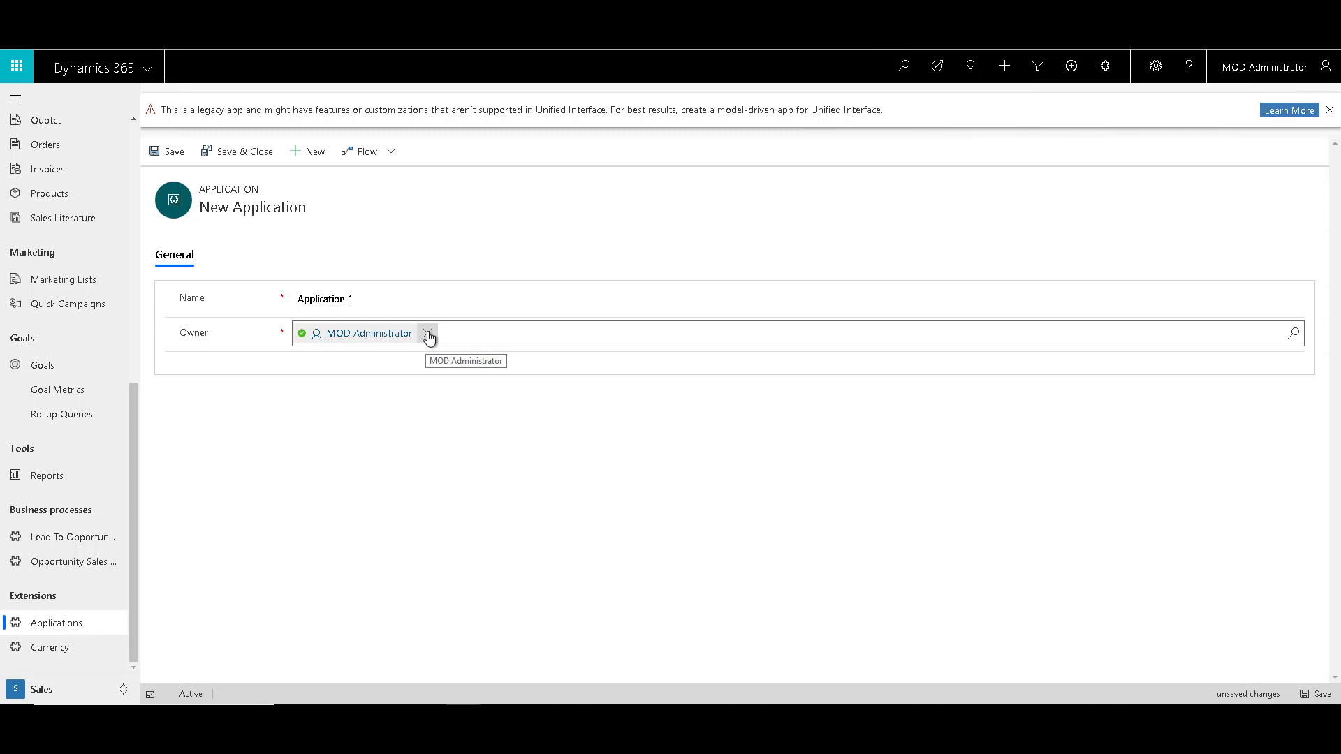
Replace the administrator owner with the first listed user and save the record.
{"action": "left_click", "coordinate": [427, 334]}
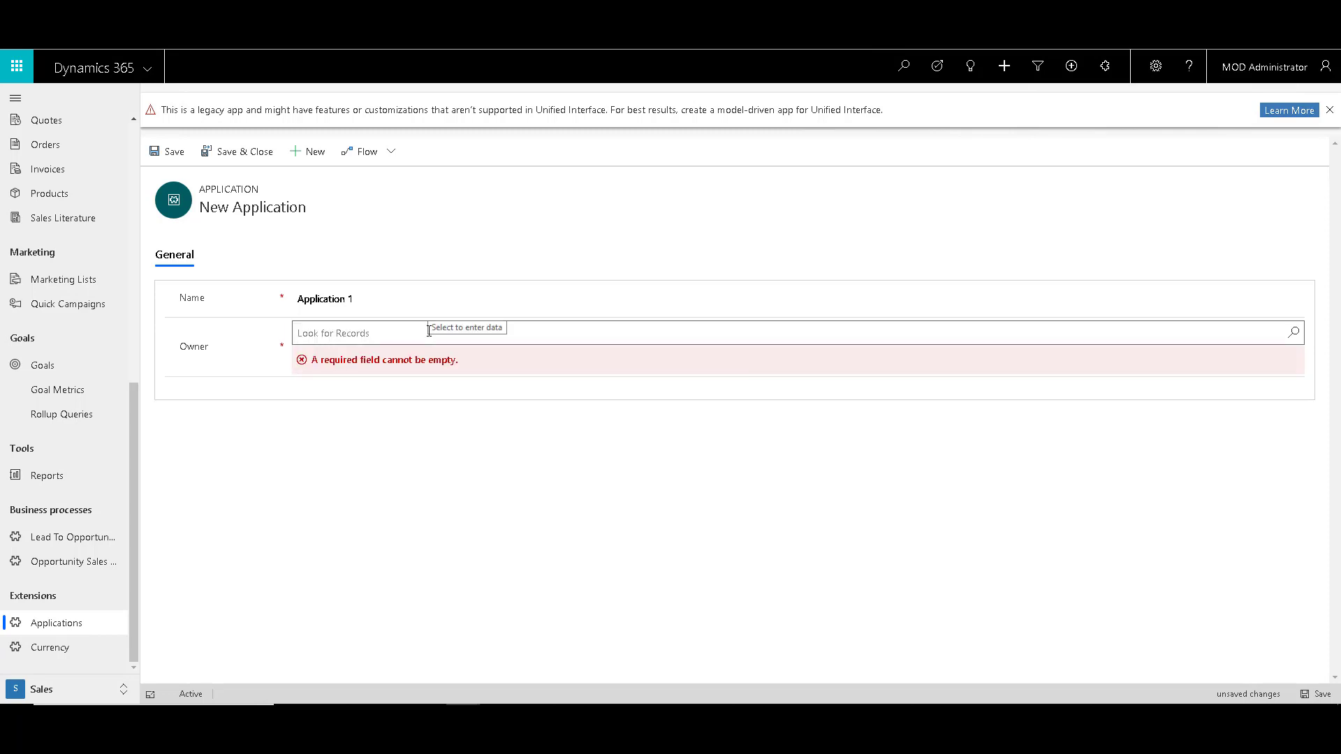
{"action": "left_click", "coordinate": [1222, 323]}
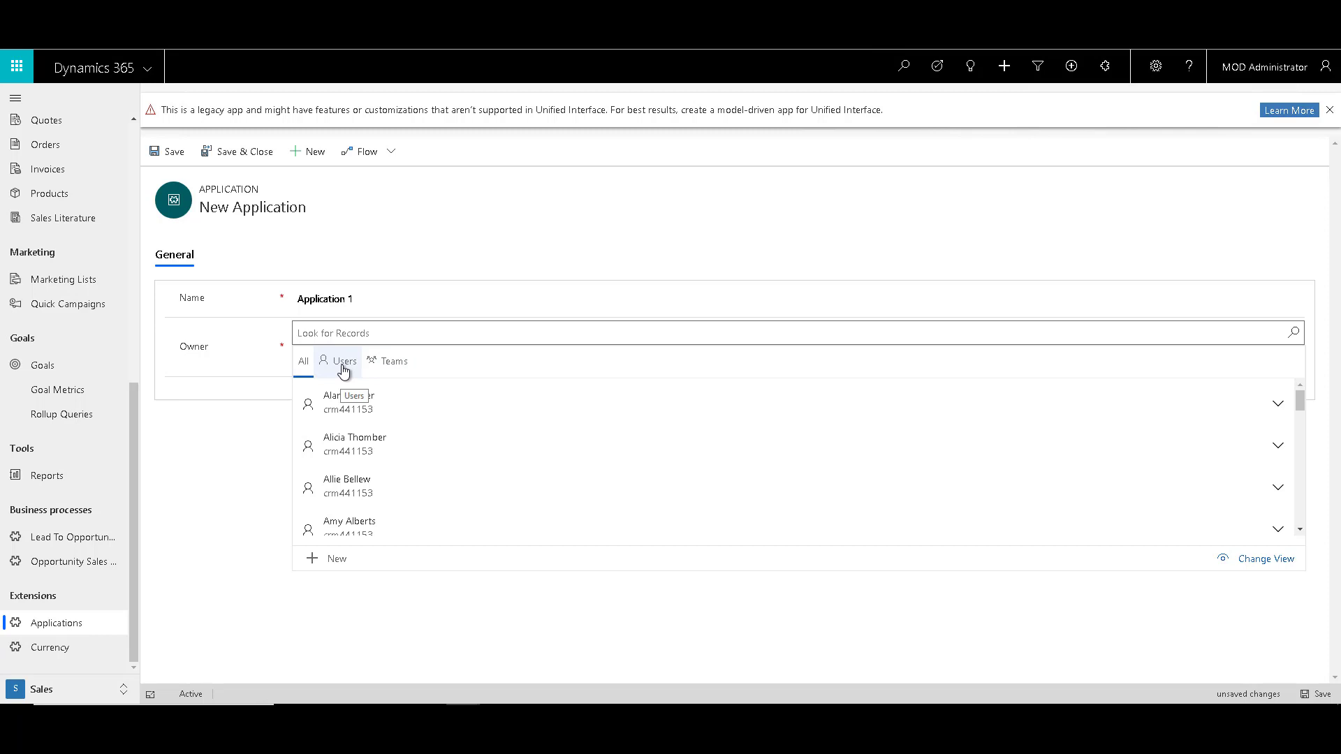
{"action": "left_click", "coordinate": [392, 359]}
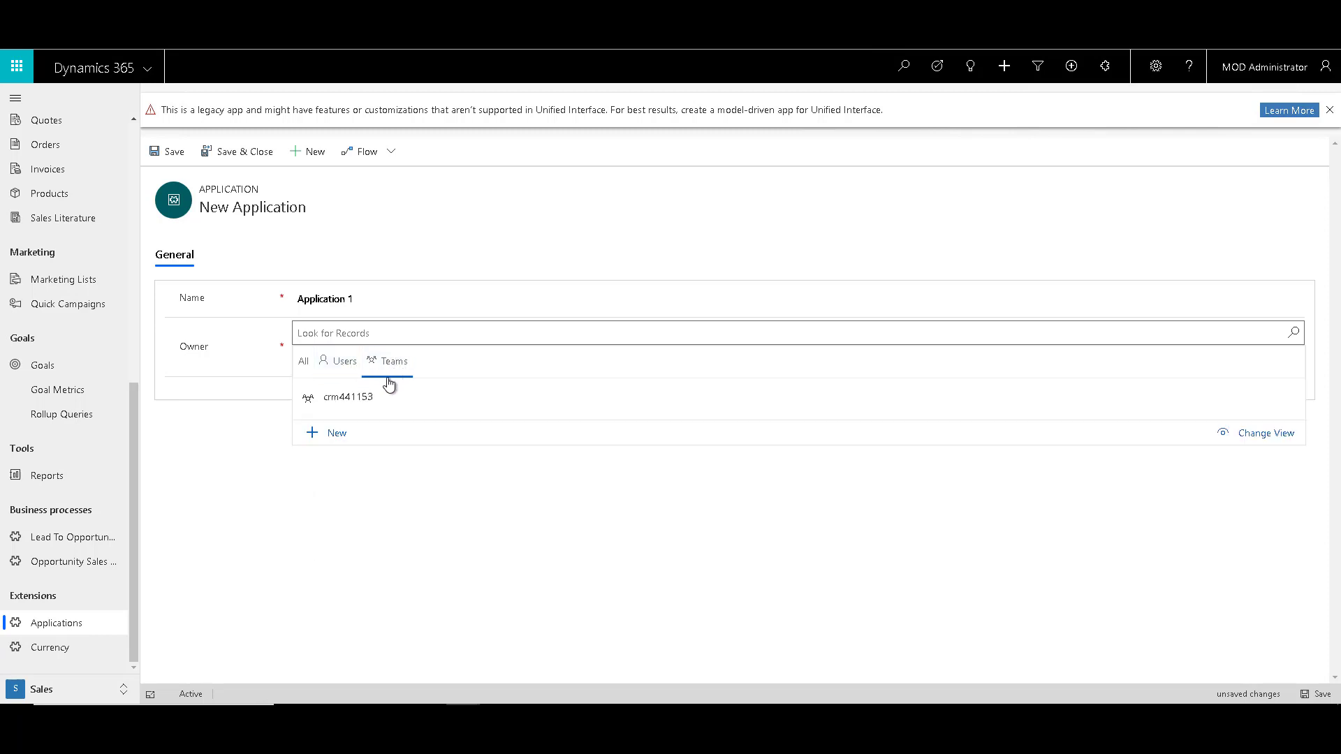
{"action": "left_click", "coordinate": [335, 360]}
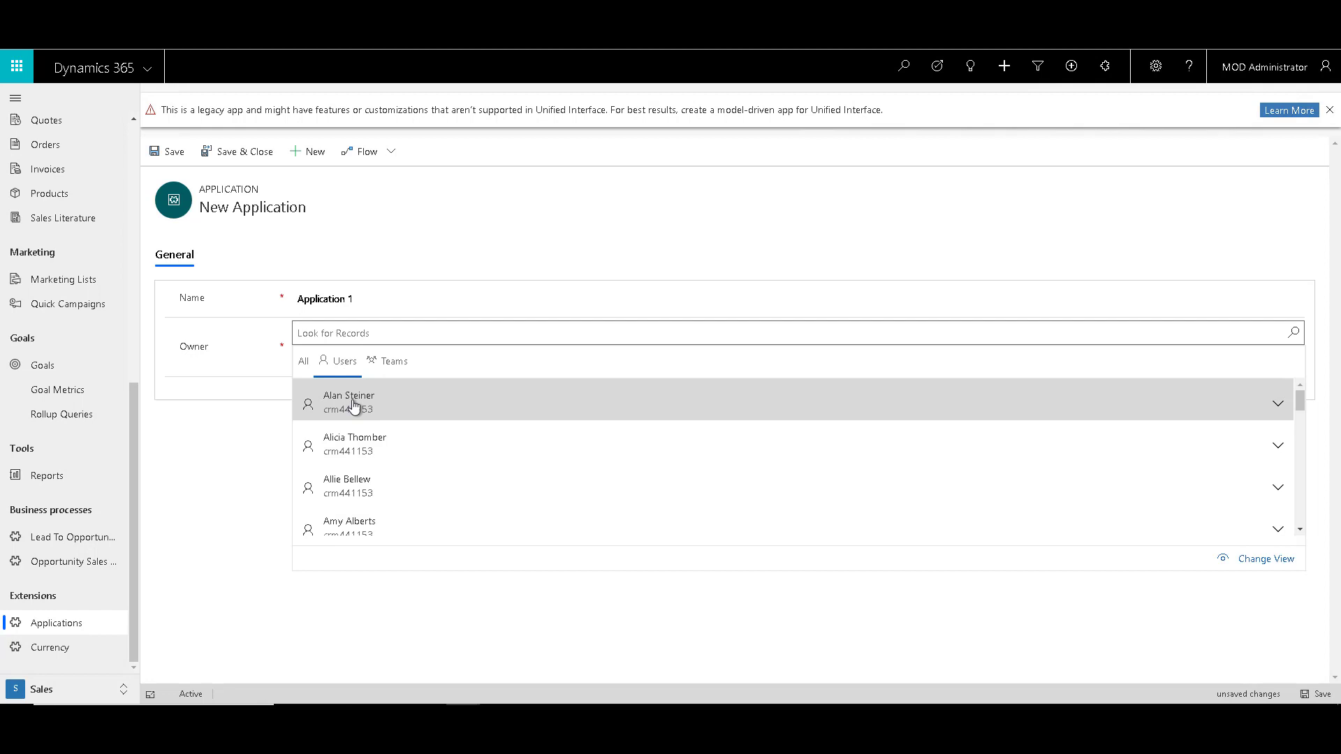
{"action": "left_click", "coordinate": [353, 403]}
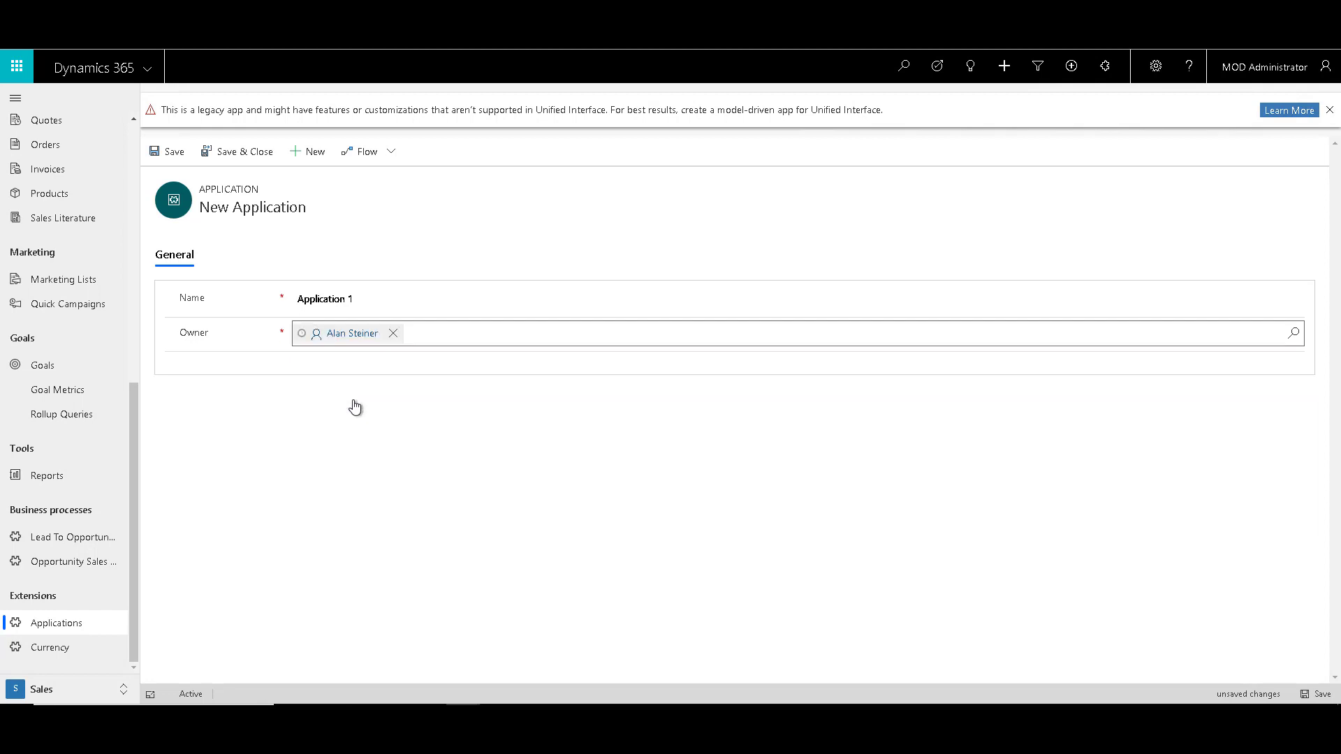
{"action": "left_click", "coordinate": [238, 148]}
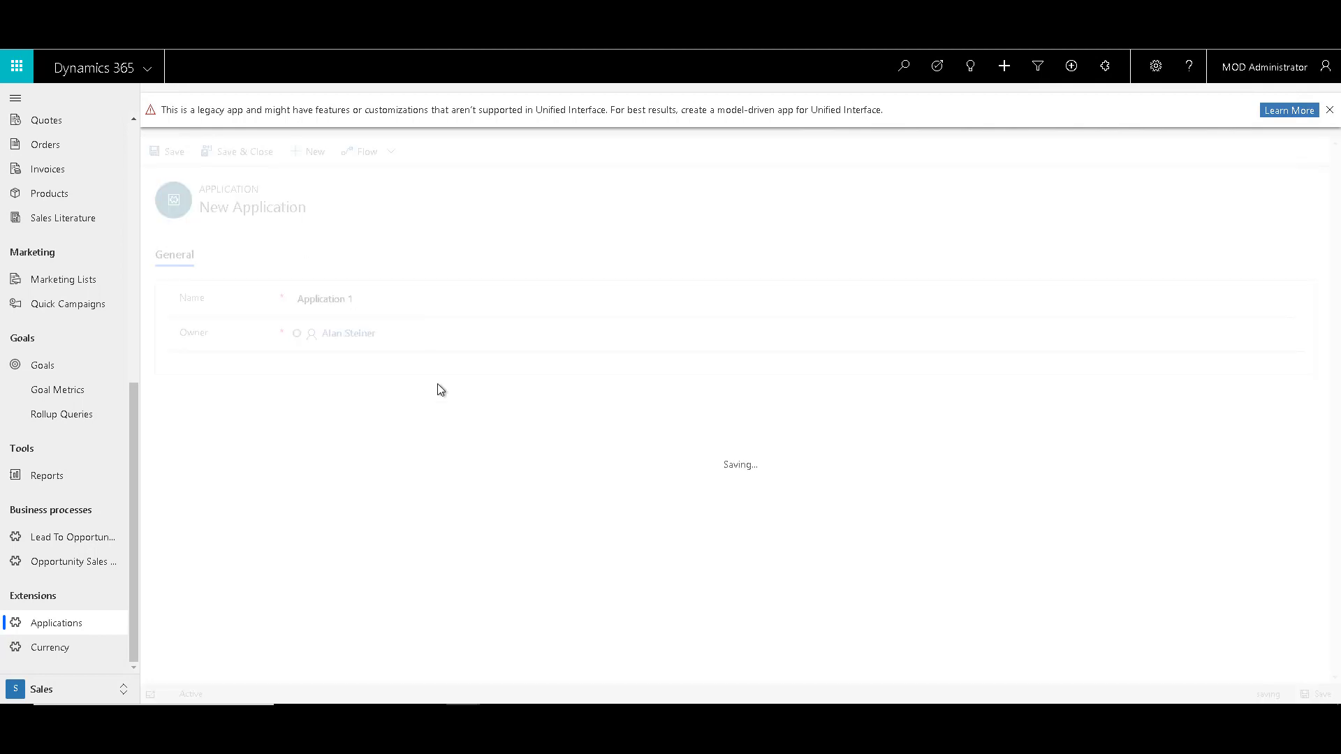
Create a Currency record named 'USD' and save and close it.
{"action": "left_click", "coordinate": [63, 654]}
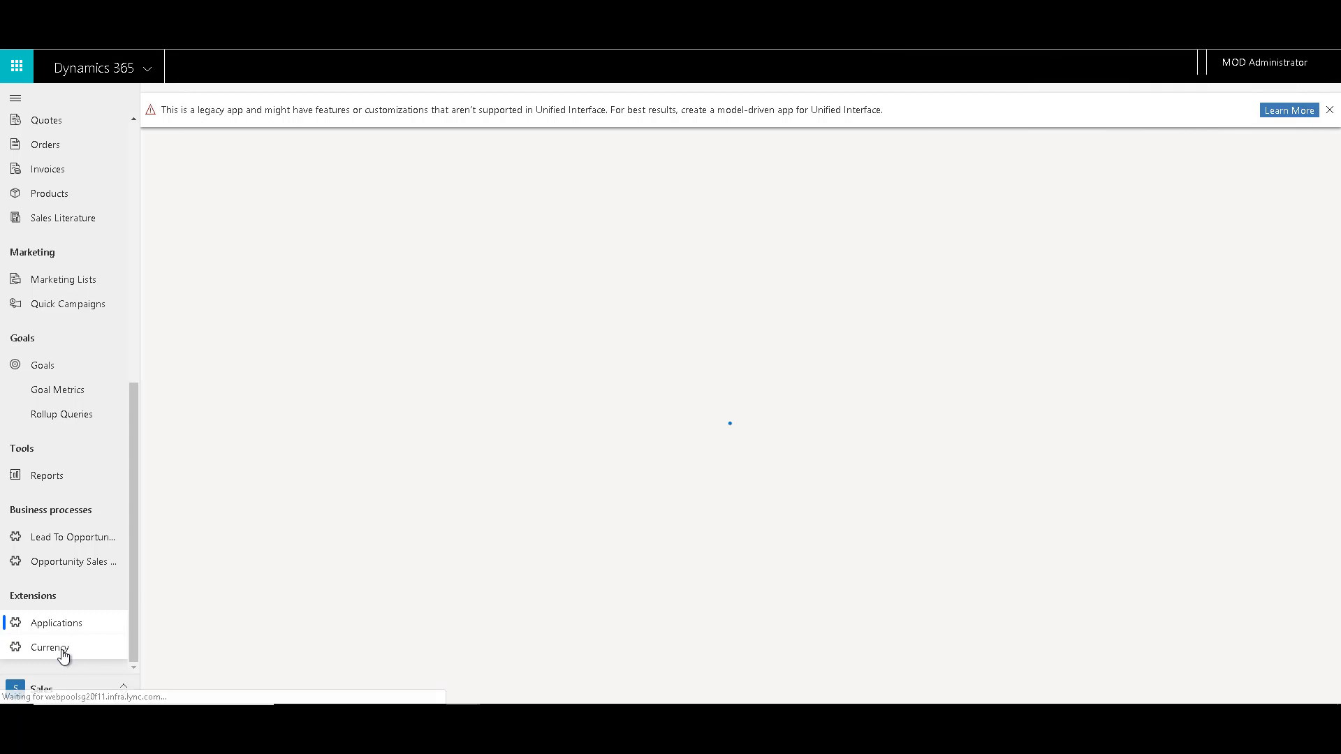
{"action": "left_click", "coordinate": [254, 155]}
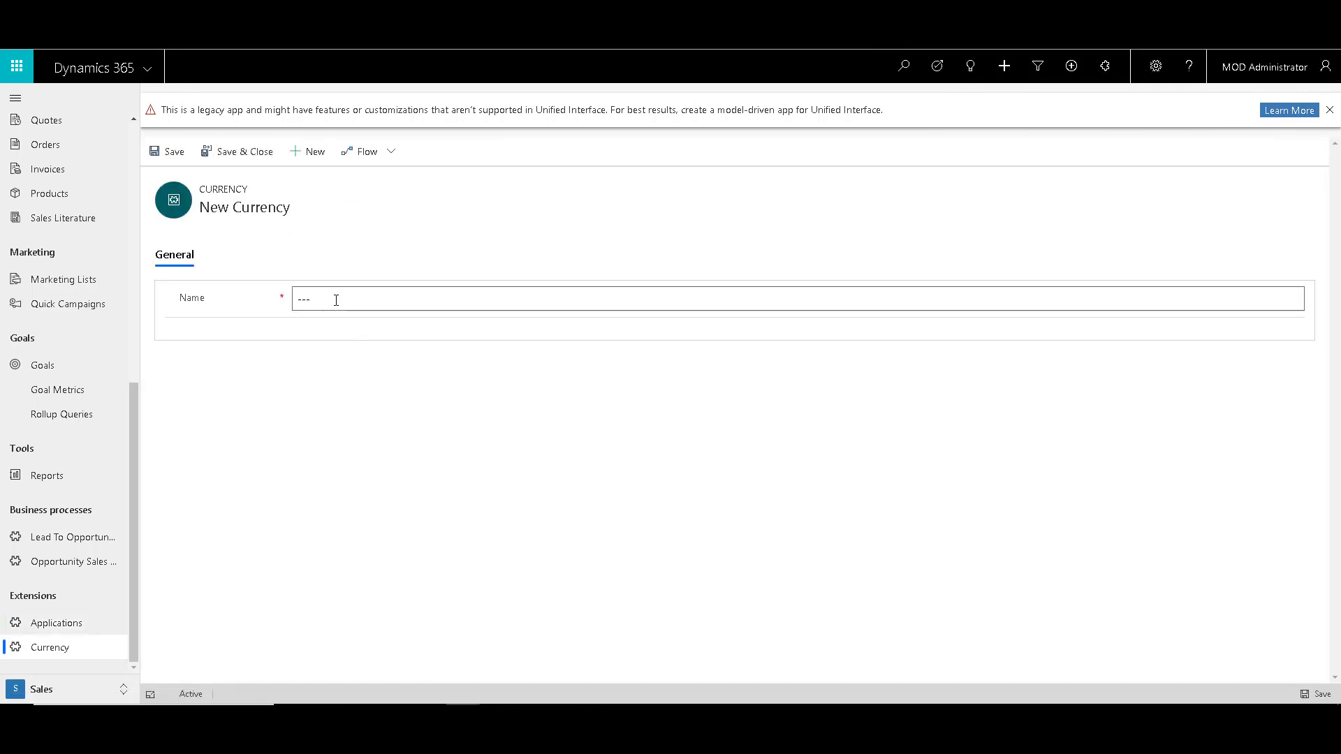
{"action": "left_click", "coordinate": [335, 300]}
{"action": "type", "text": "USD"}
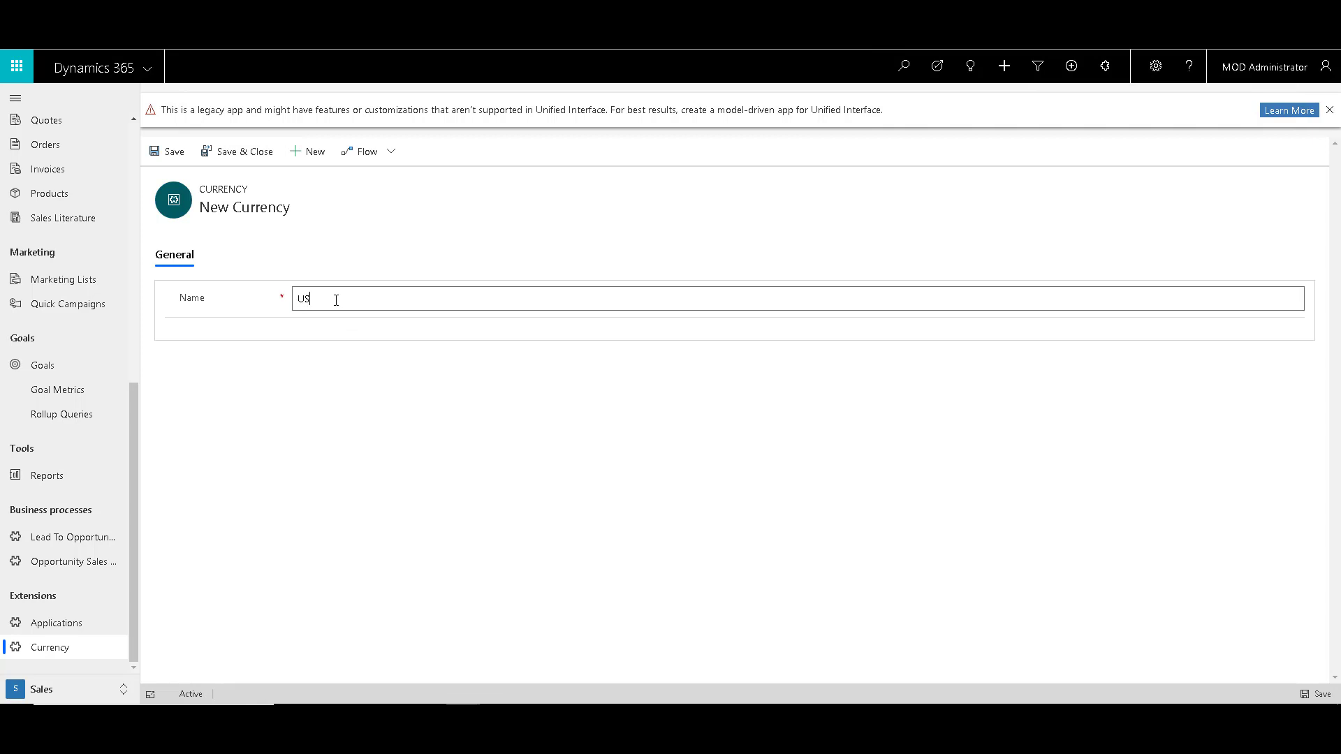
{"action": "left_click", "coordinate": [236, 326]}
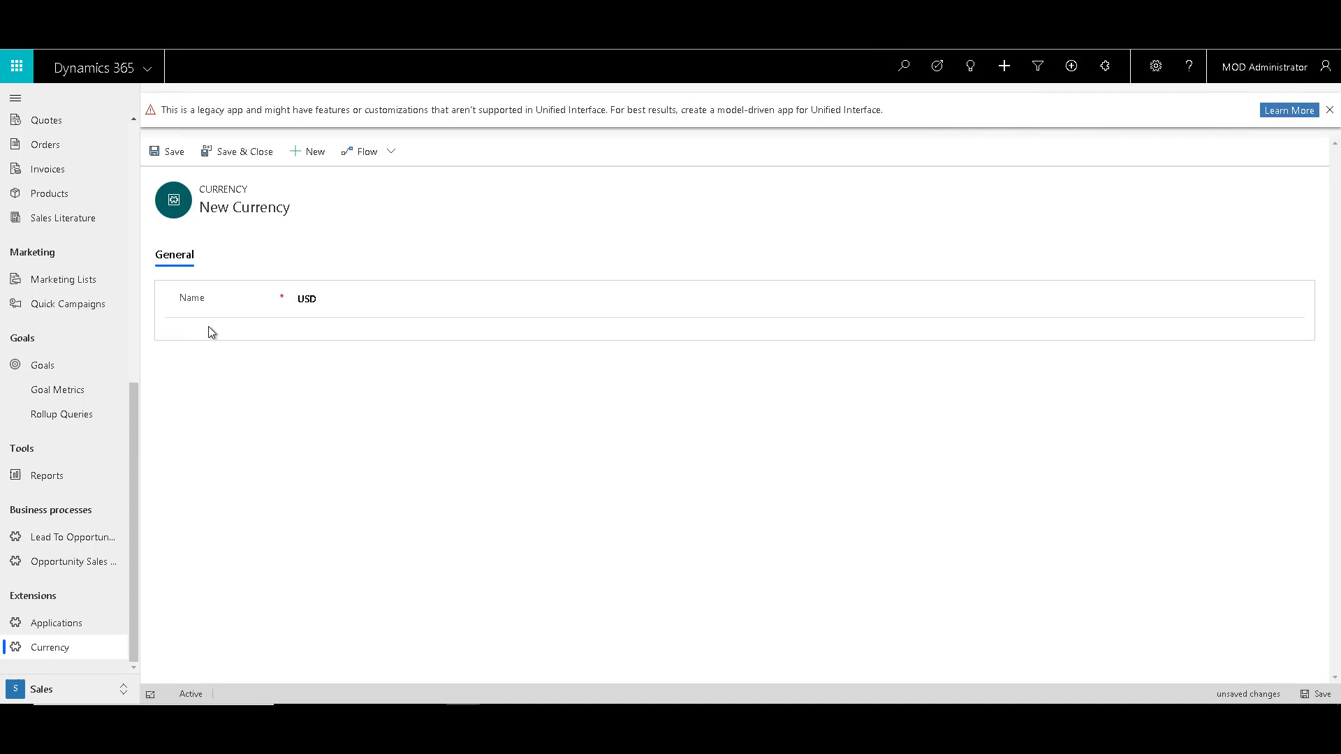
{"action": "left_click", "coordinate": [248, 158]}
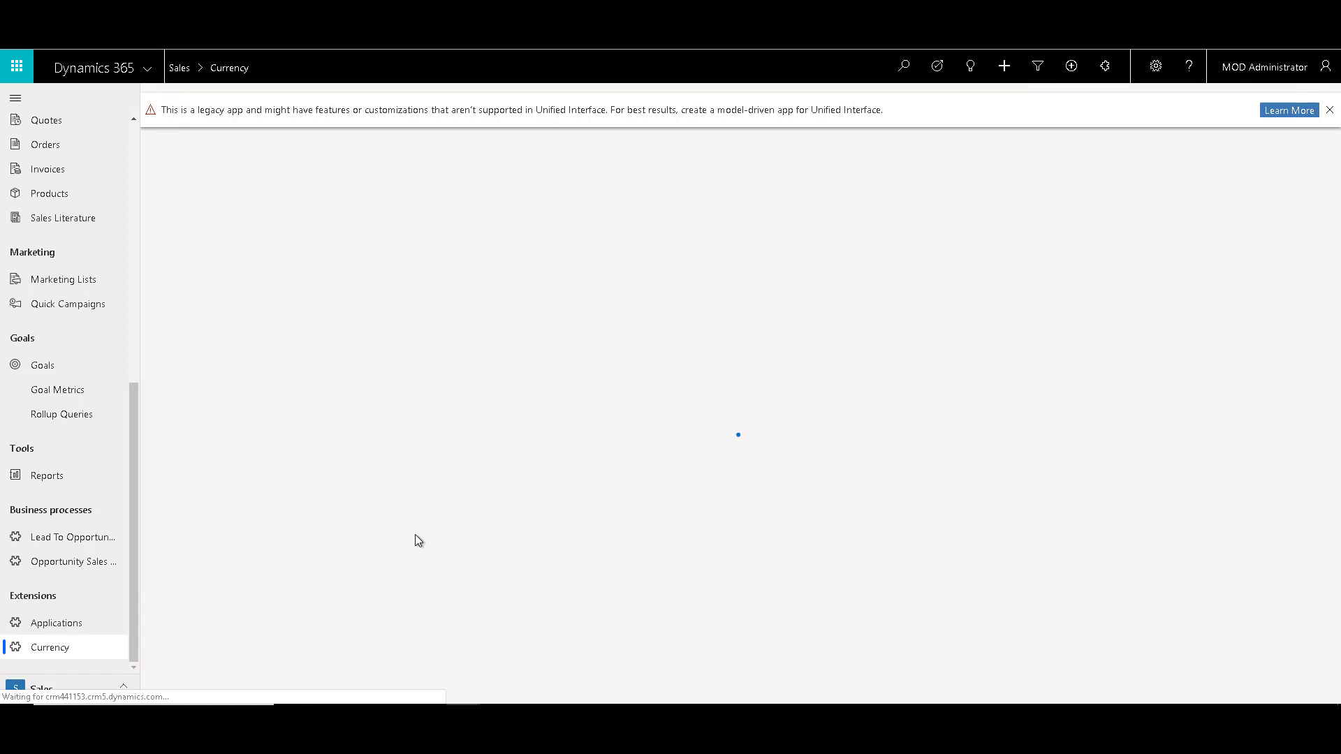